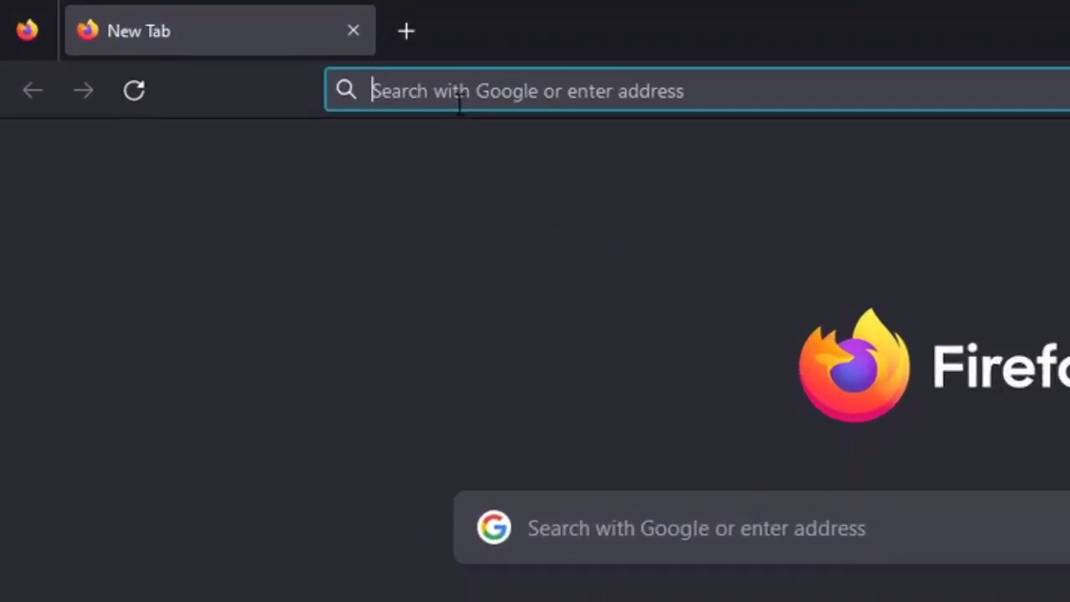
pyautogui.write('https:/')
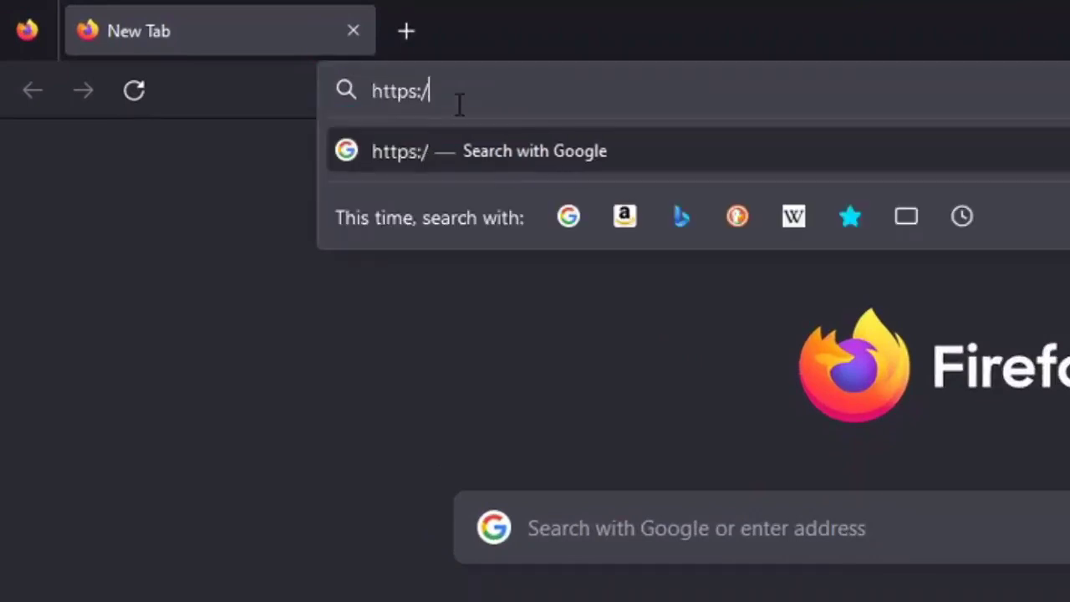
pyautogui.write('/github.com')
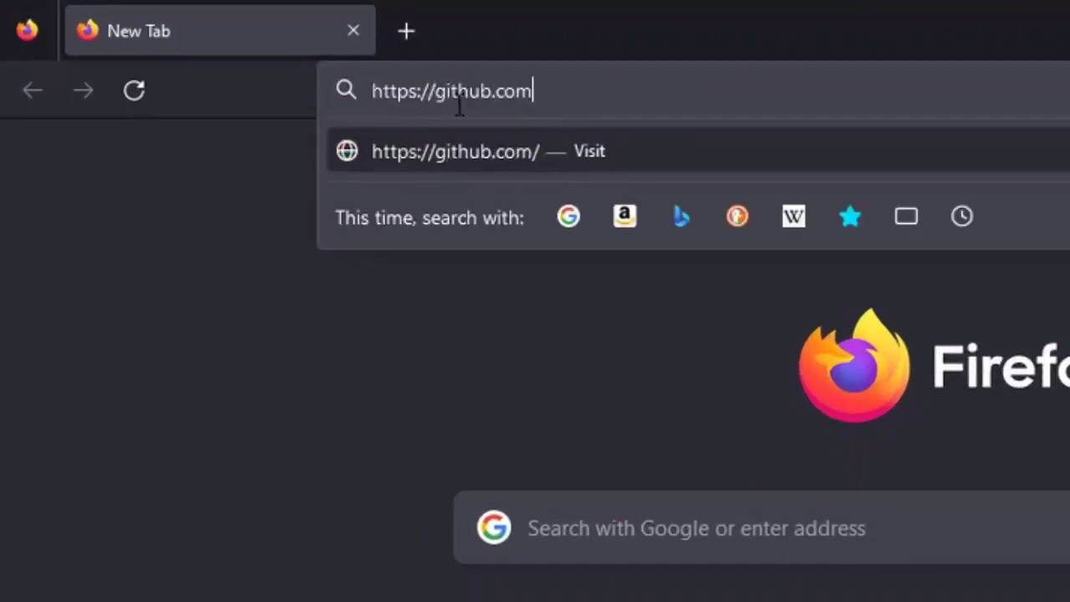
pyautogui.write('/')
pyautogui.write('git-f')
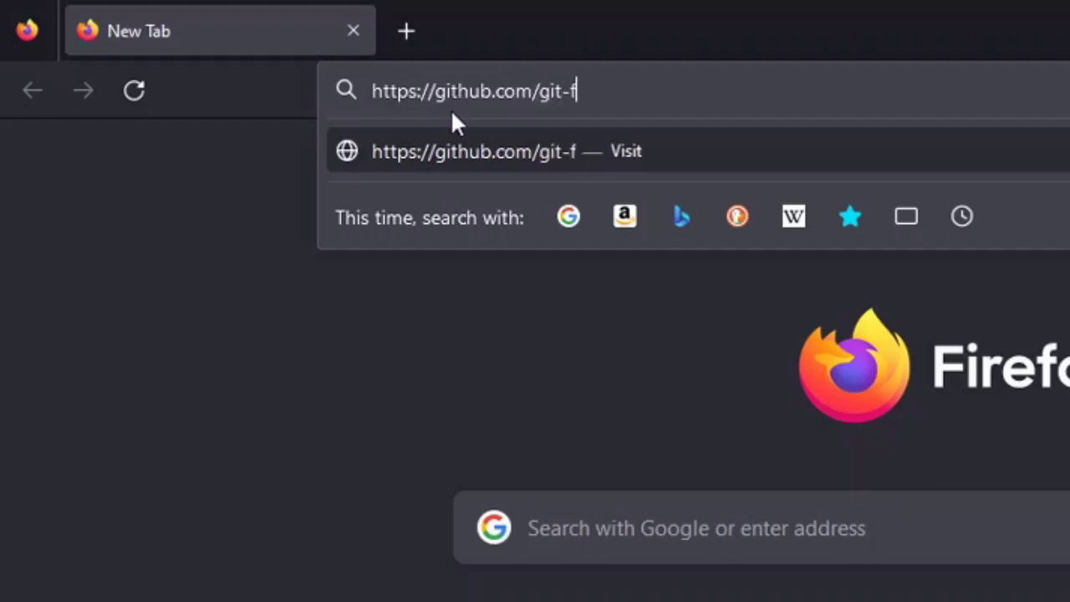
pyautogui.write('or-windows')
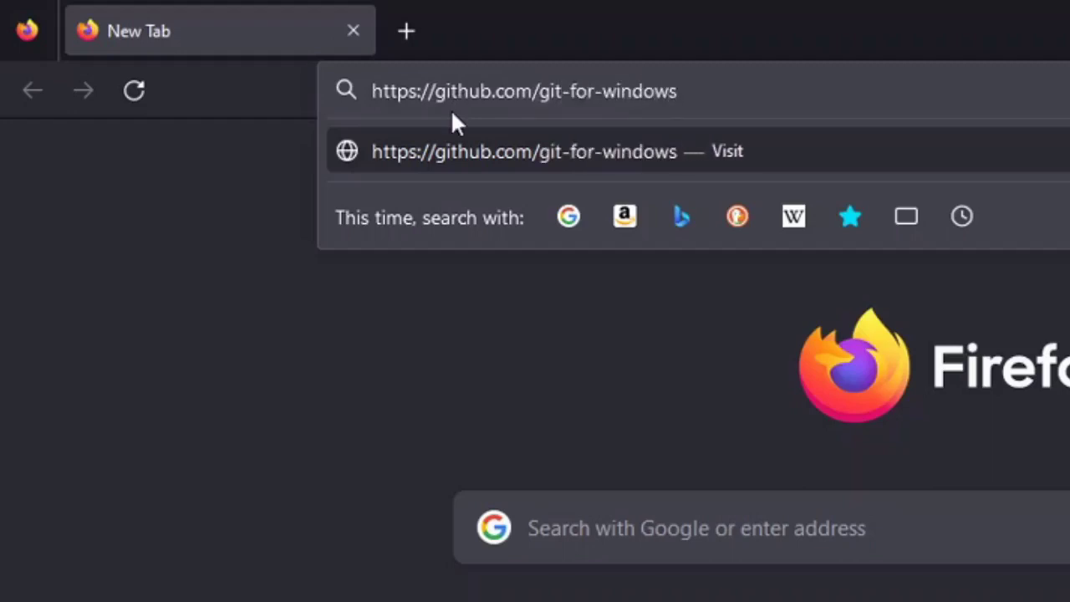
pyautogui.write('/git/releas')
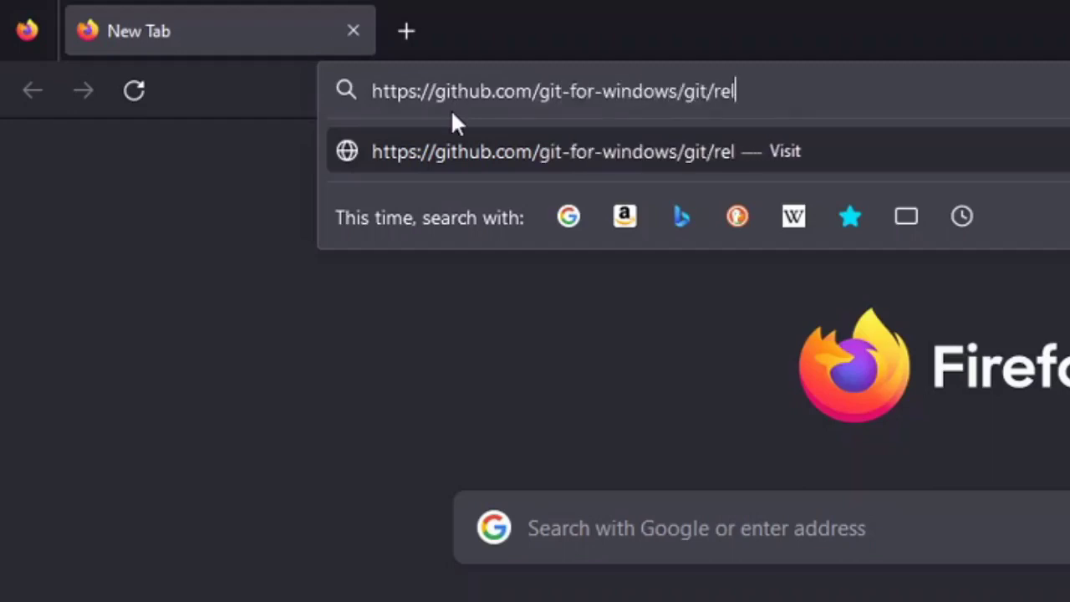
pyautogui.write('es')
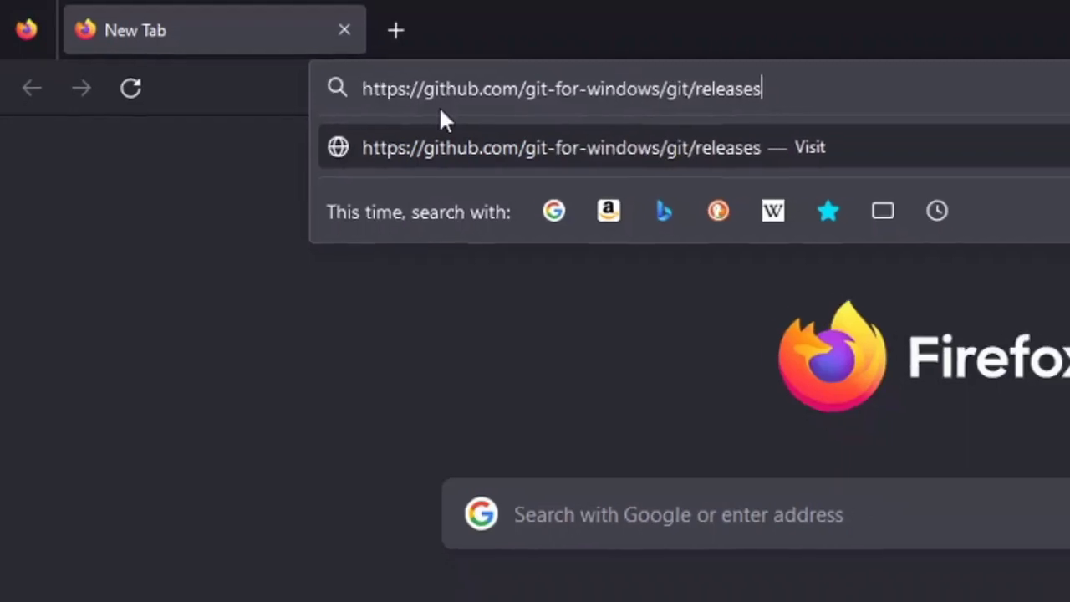
pyautogui.press('Return')
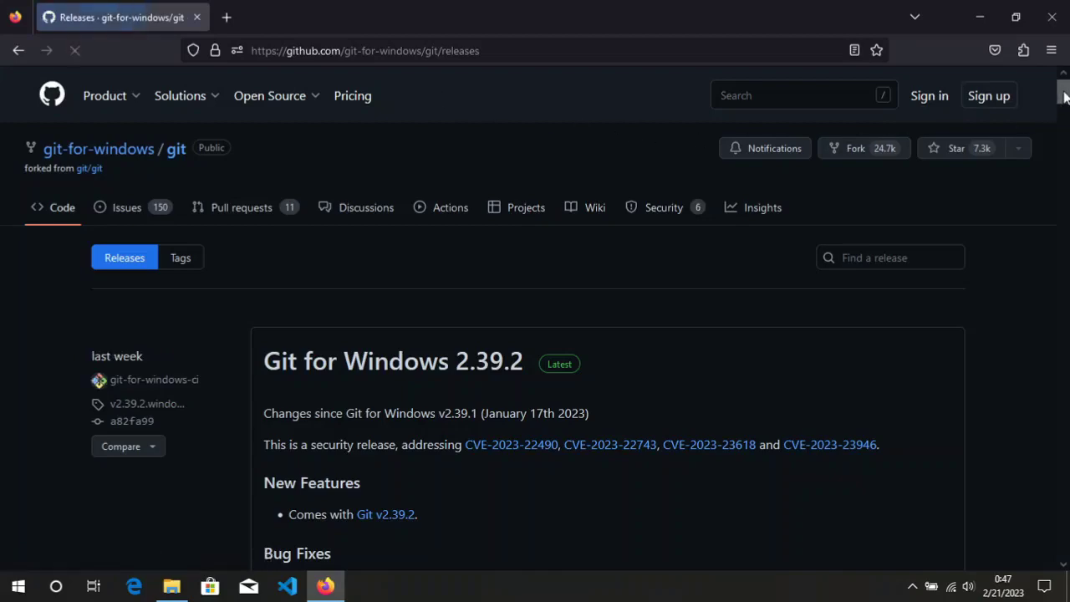
# Download MinGit-2.39.2-64-bit.zip from the Git for Windows 2.39.2 release assets and minimize the browser.
pyautogui.moveTo(1064, 96); pyautogui.dragTo(1064, 151)
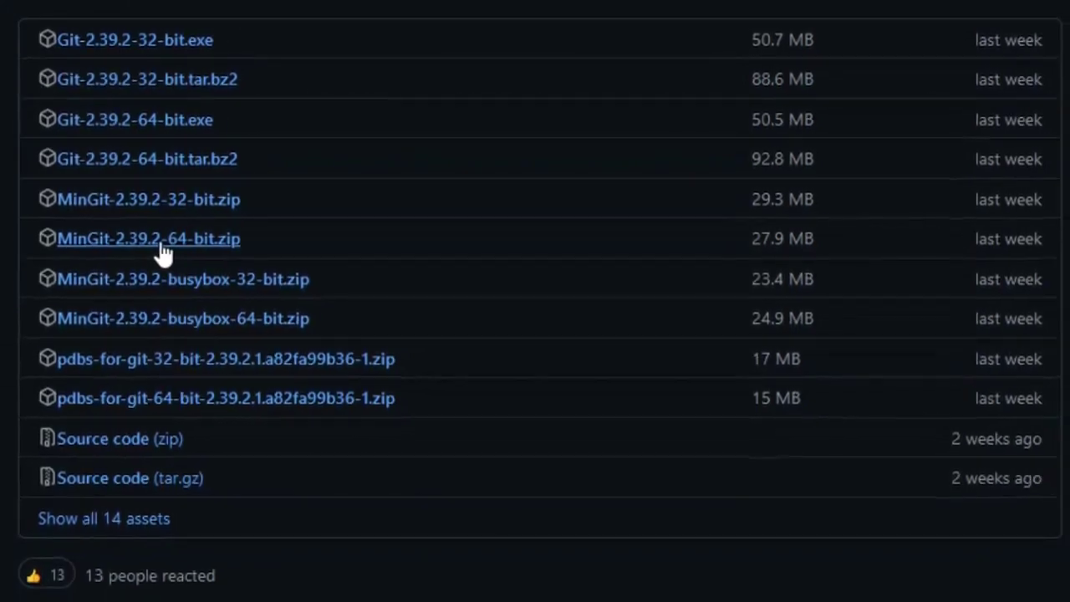
pyautogui.click(284, 251)
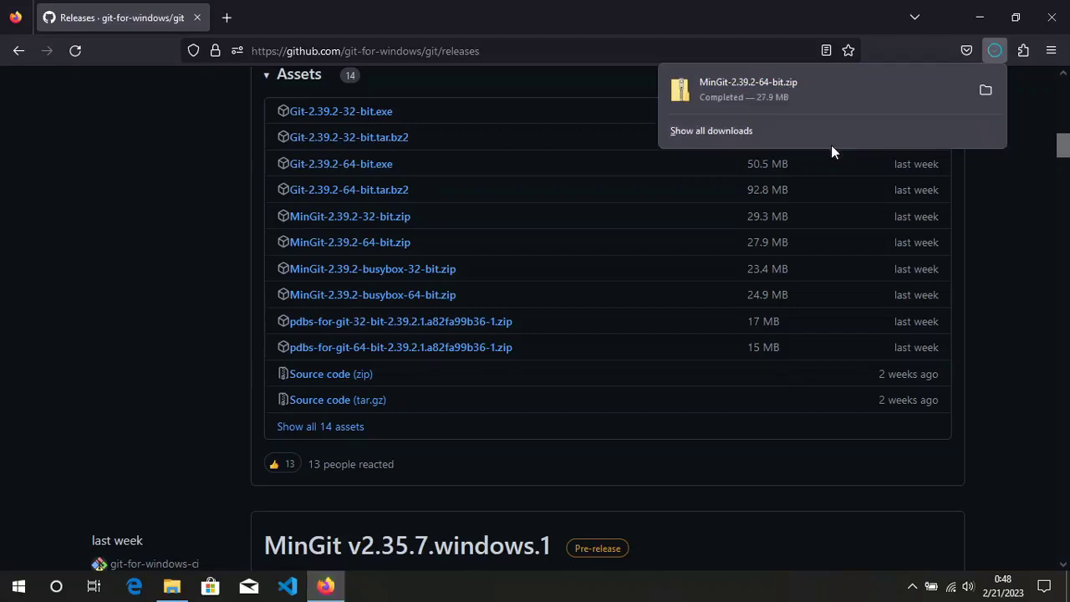
pyautogui.click(978, 17)
pyautogui.click(977, 17)
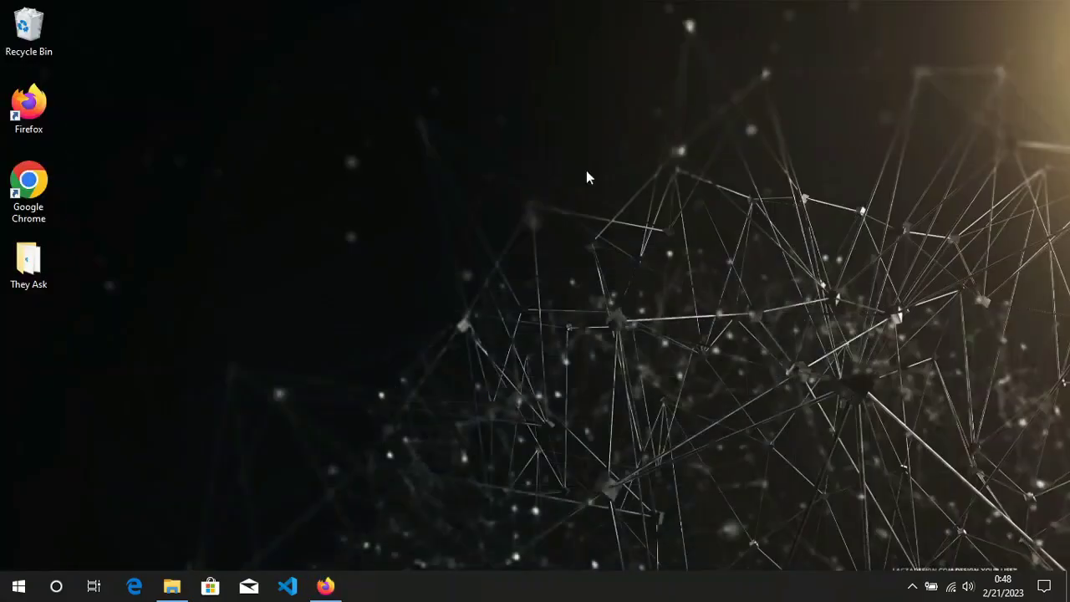
# In File Explorer, extract MinGit-2.39.2-64-bit.zip in Downloads with 7-Zip into a folder named after the archive.
pyautogui.click(172, 586)
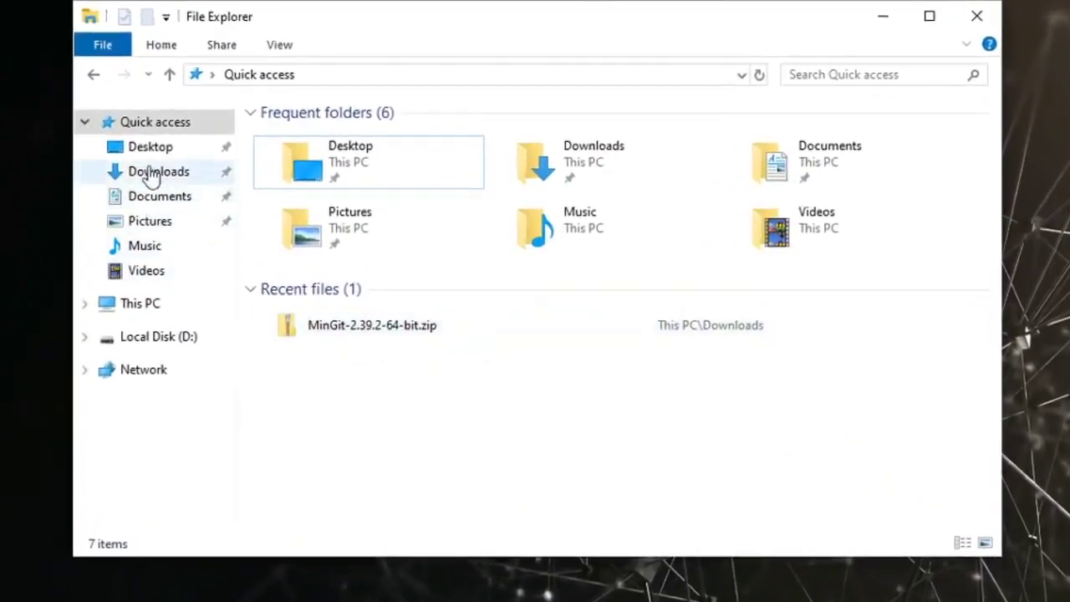
pyautogui.click(153, 173)
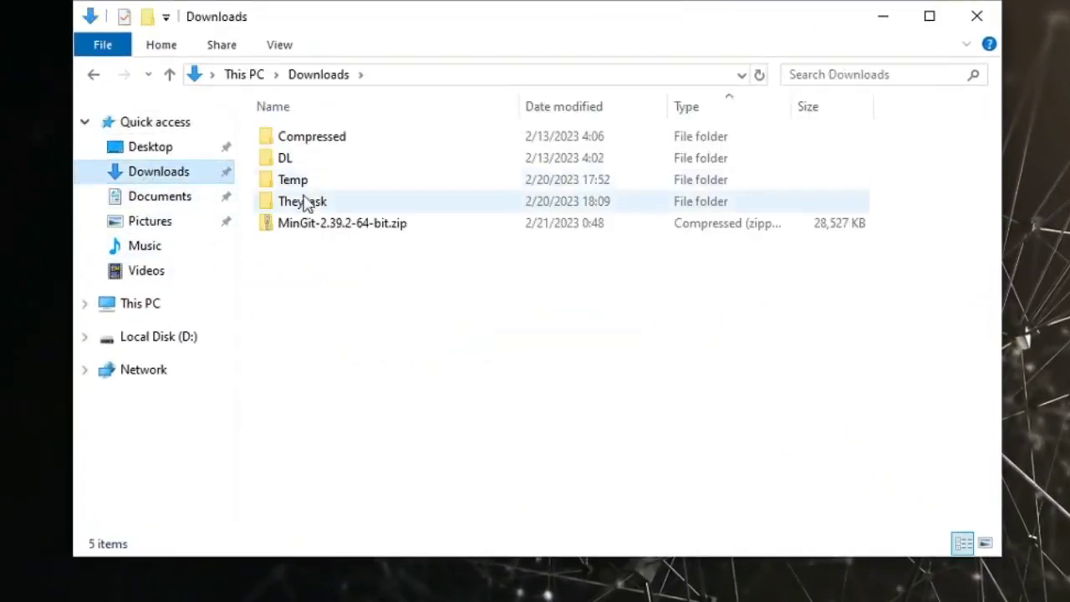
pyautogui.click(318, 227)
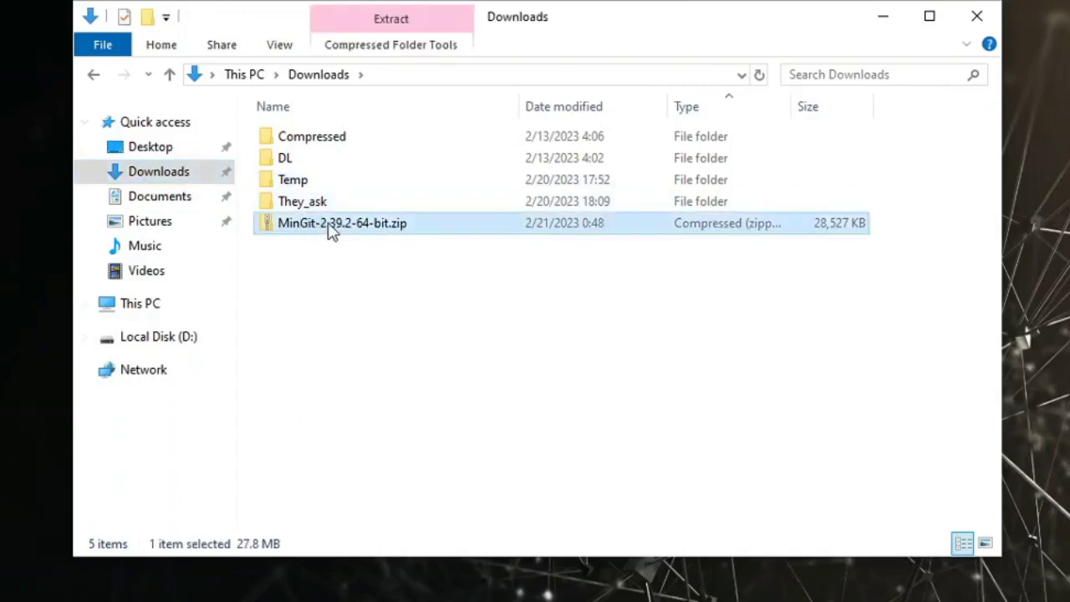
pyautogui.rightClick(330, 230)
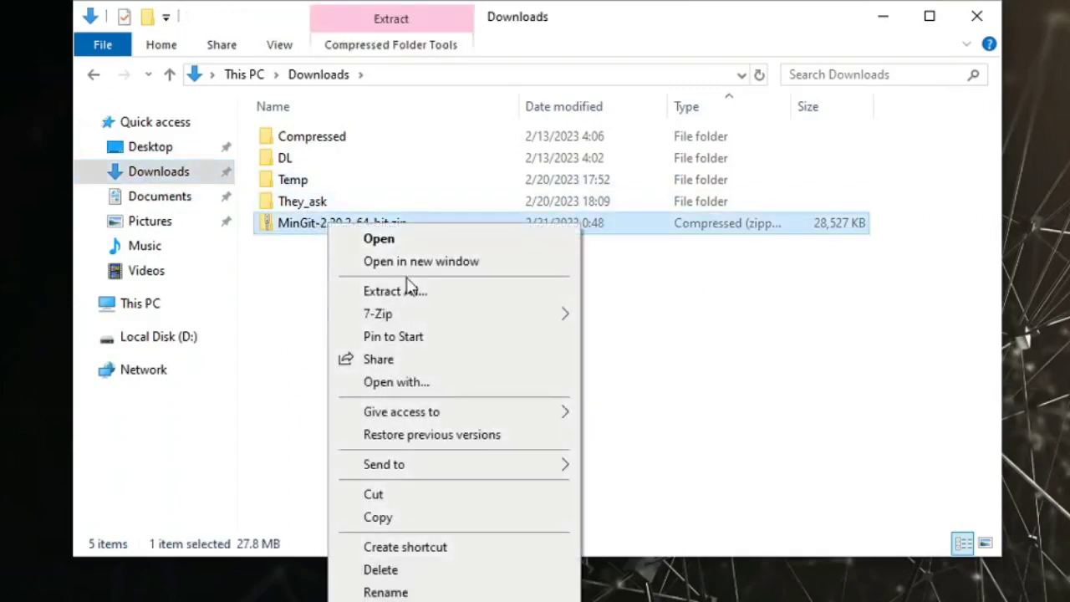
pyautogui.moveTo(414, 318)
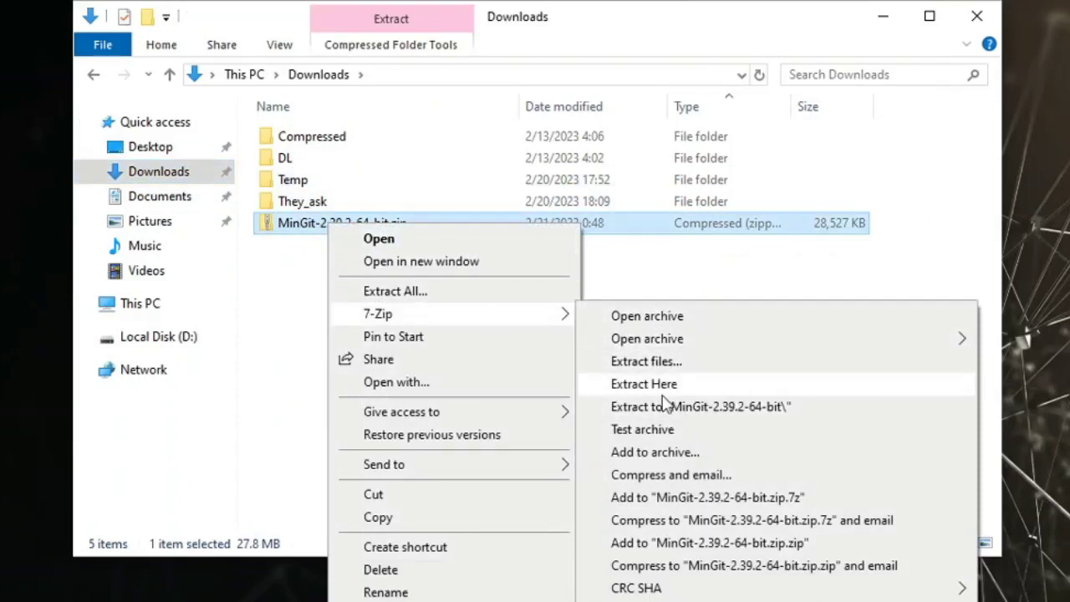
pyautogui.click(695, 407)
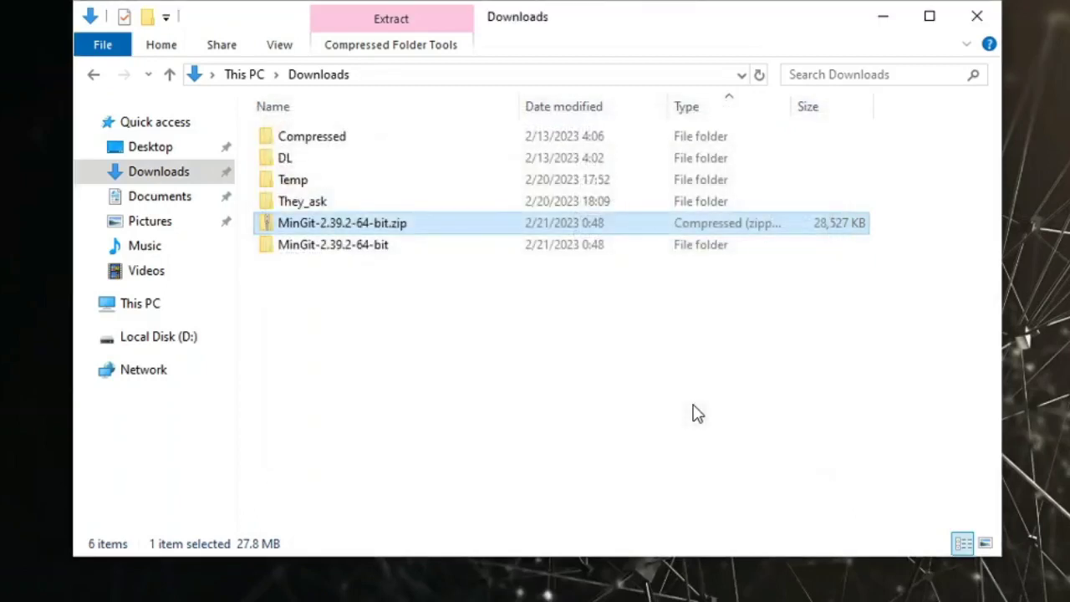
# Rename the extracted MinGit-2.39.2-64-bit folder in Downloads to Git.
pyautogui.click(325, 257)
pyautogui.rightClick(325, 257)
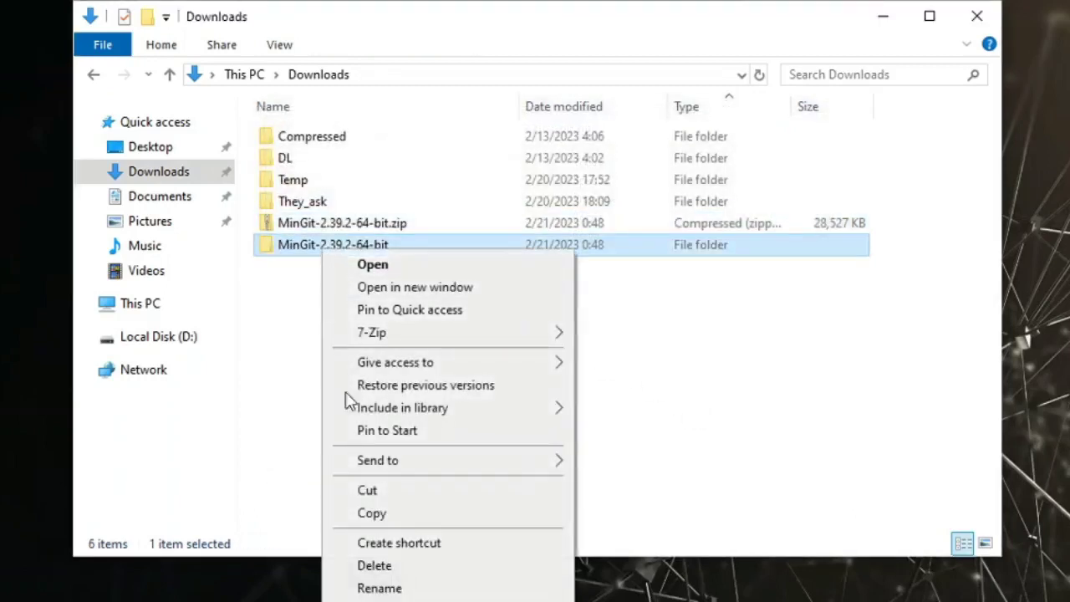
pyautogui.click(380, 589)
pyautogui.click(407, 245)
pyautogui.moveTo(407, 245); pyautogui.dragTo(317, 248)
pyautogui.press('BackSpace')
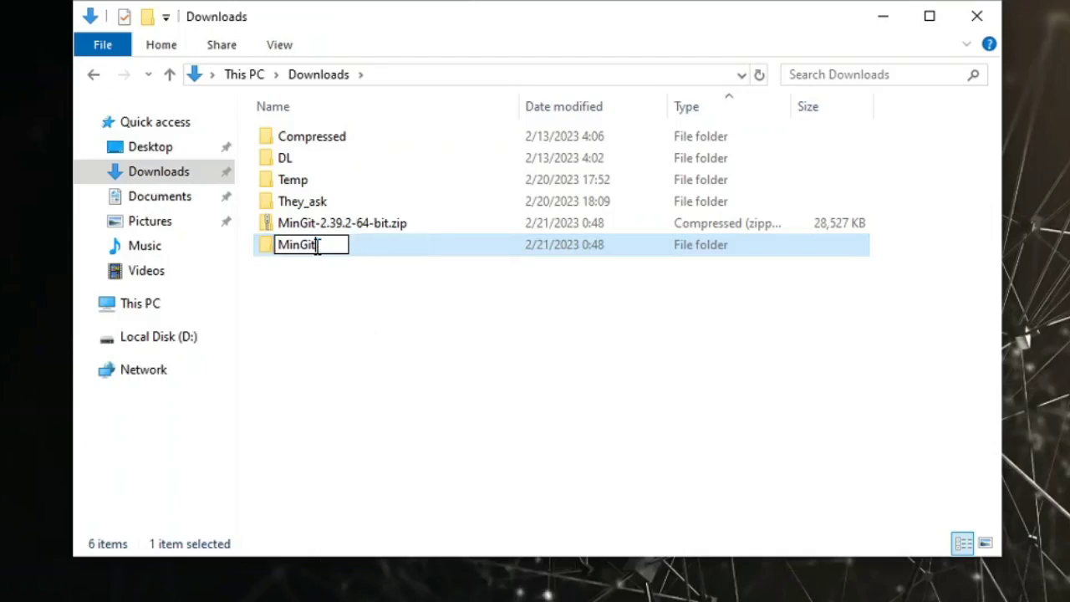
pyautogui.moveTo(300, 249); pyautogui.dragTo(282, 247)
pyautogui.press('BackSpace')
pyautogui.press('Return')
pyautogui.click(333, 294)
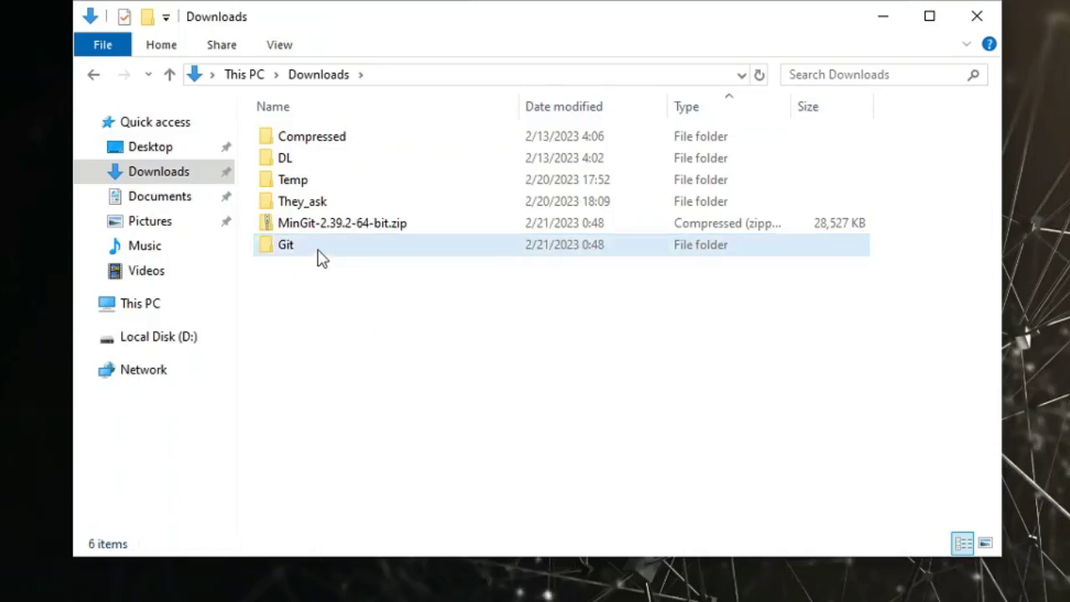
# Move the Git folder from Downloads to the root of Local Disk (C:) and refresh the file list.
pyautogui.click(321, 250)
pyautogui.rightClick(322, 256)
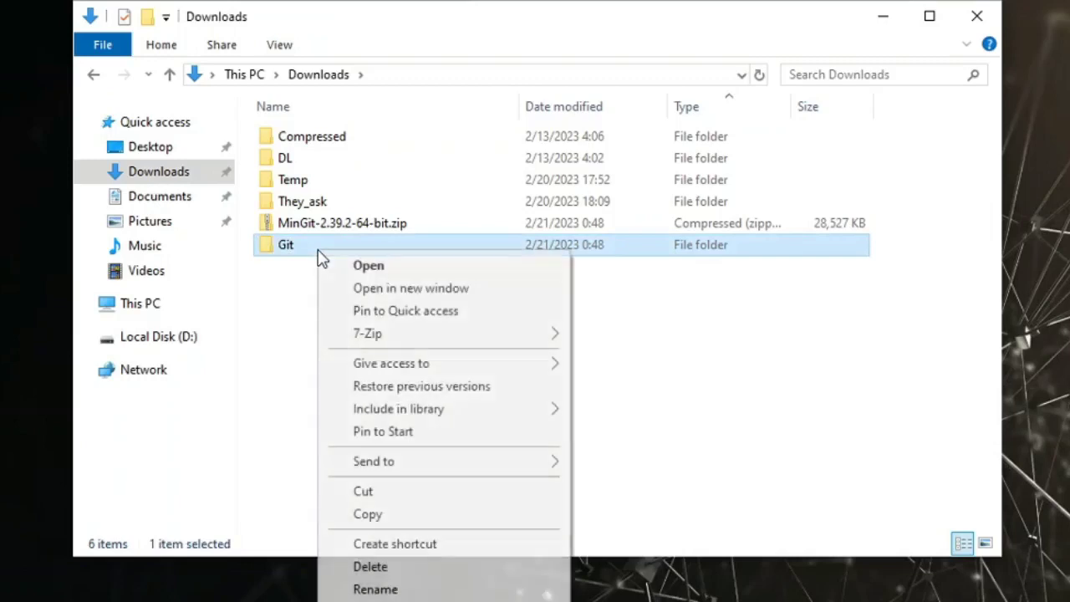
pyautogui.click(368, 493)
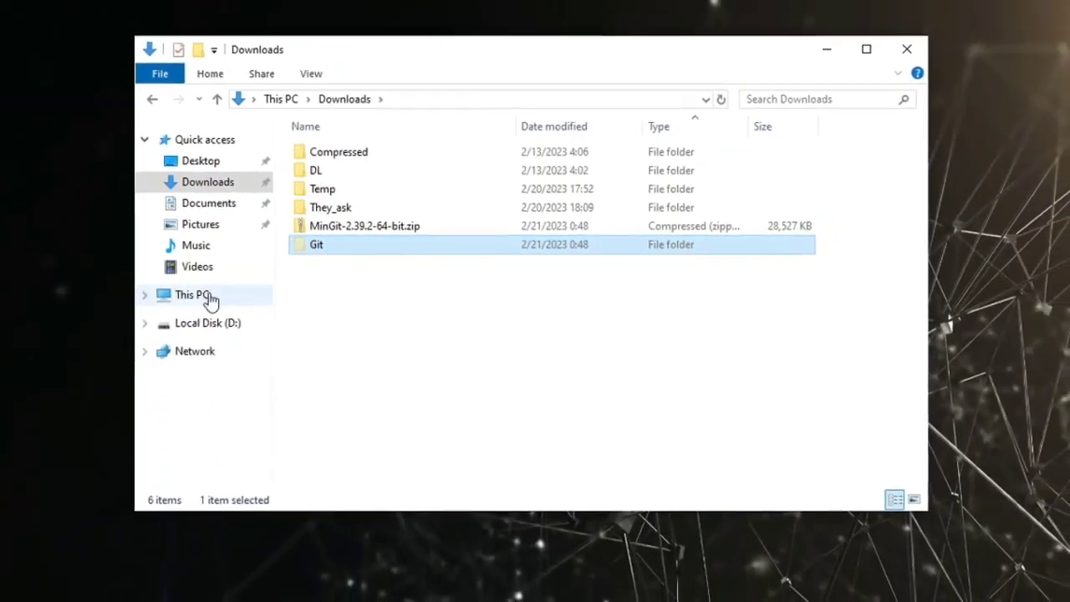
pyautogui.click(199, 298)
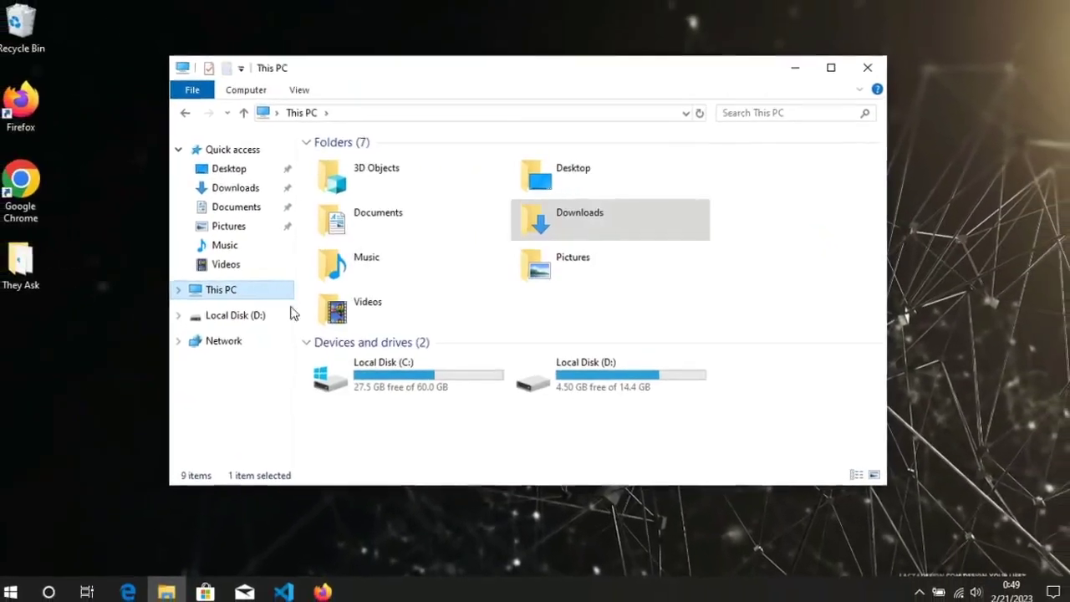
pyautogui.doubleClick(349, 380)
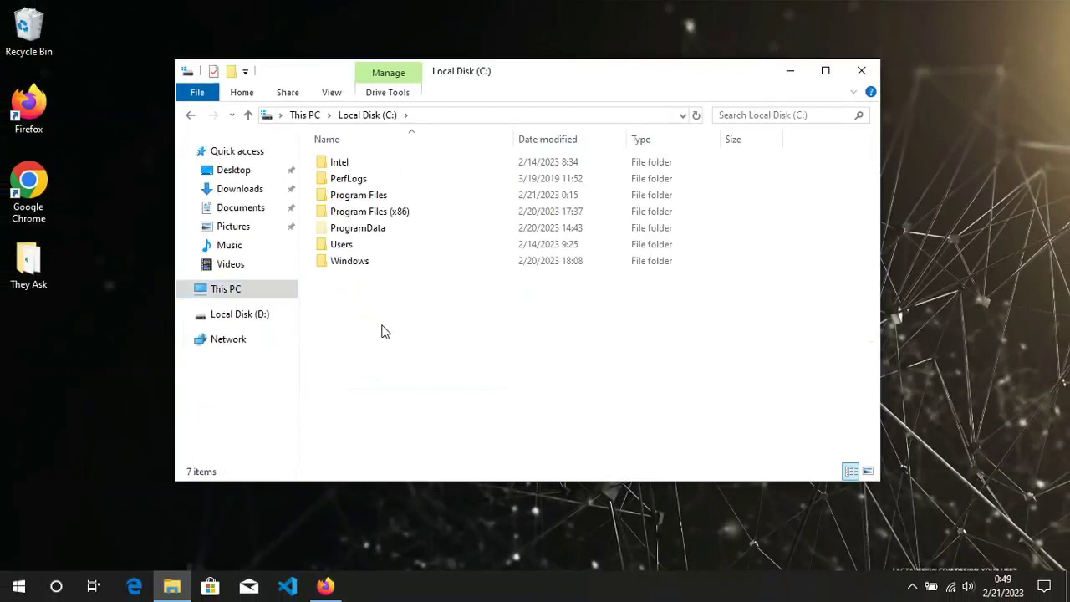
pyautogui.rightClick(382, 326)
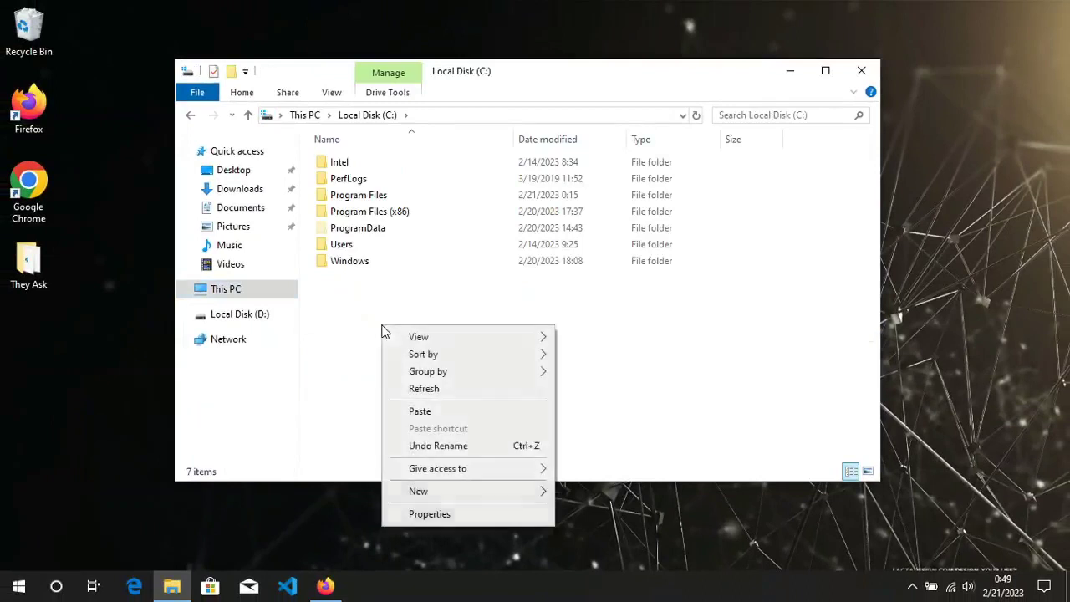
pyautogui.click(434, 411)
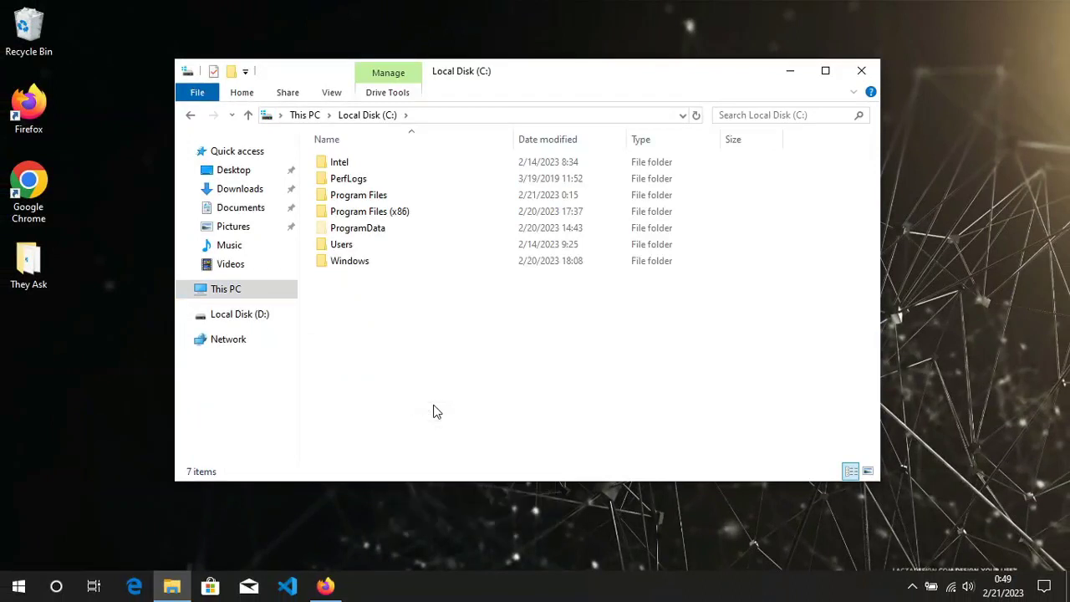
pyautogui.click(421, 356)
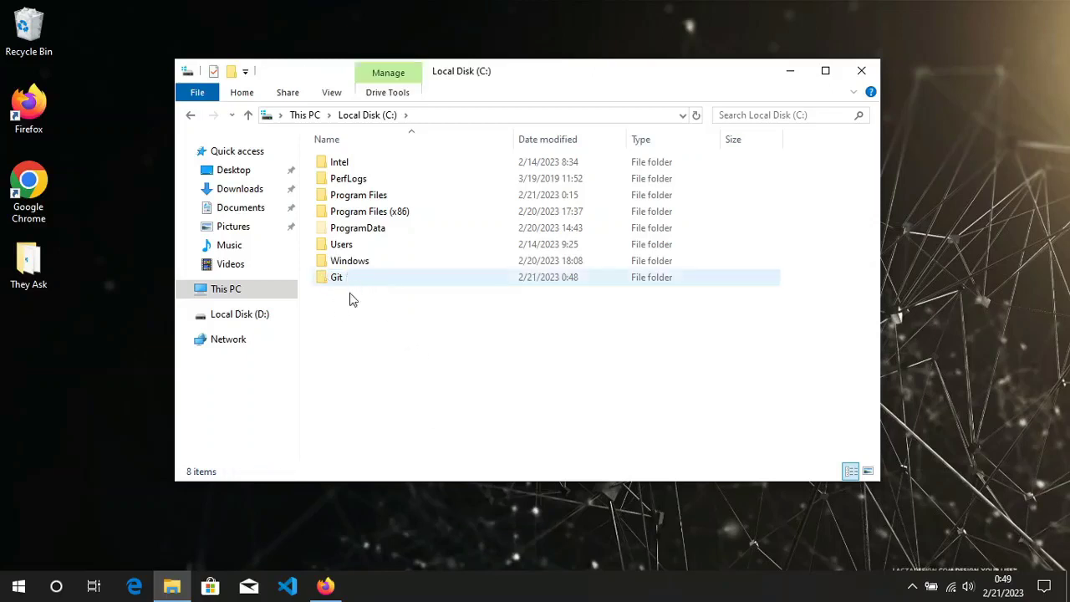
pyautogui.rightClick(359, 307)
pyautogui.click(397, 371)
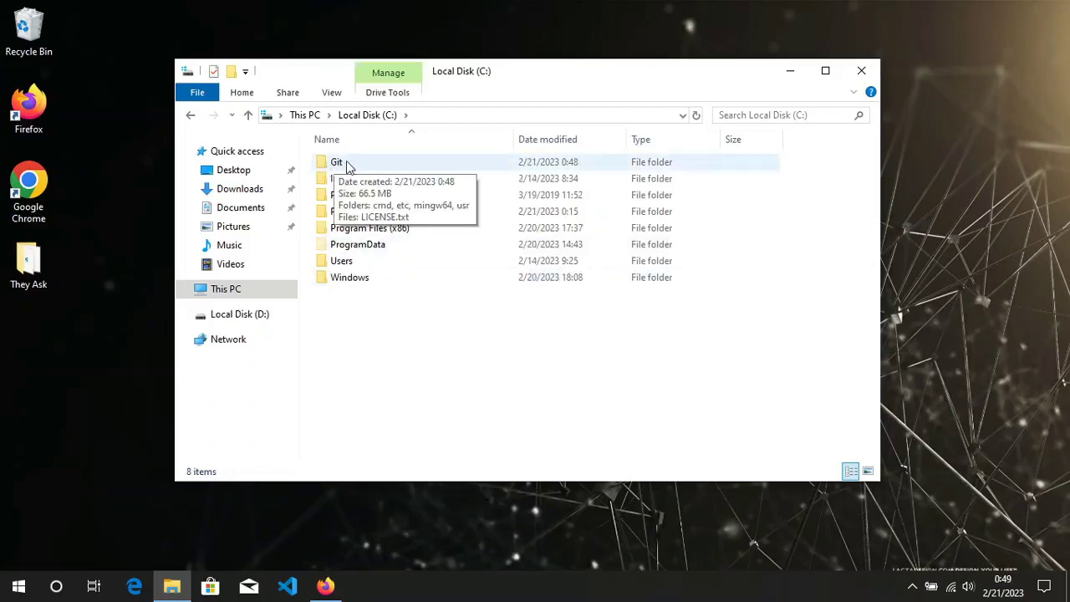
# Examine the contents of the cmd, etc and usr\bin folders inside C:\Git.
pyautogui.doubleClick(336, 162)
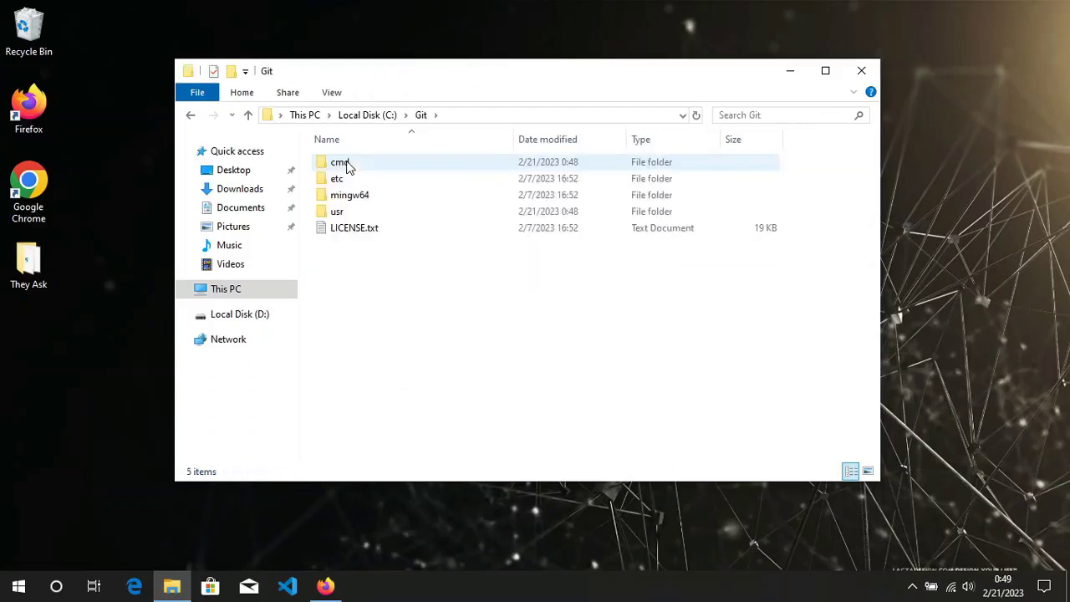
pyautogui.doubleClick(350, 166)
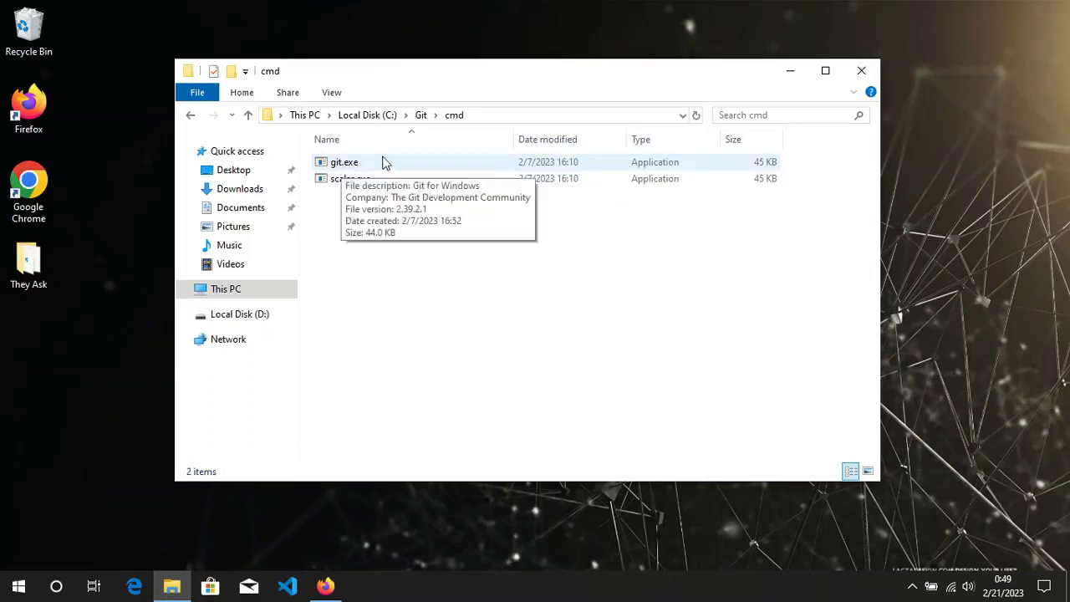
pyautogui.click(420, 116)
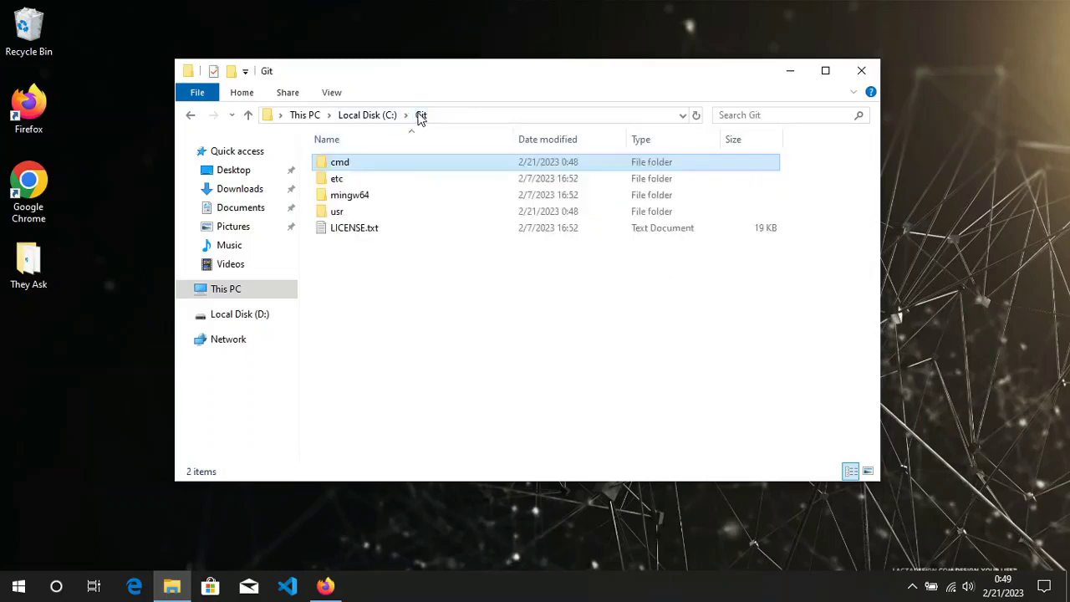
pyautogui.doubleClick(346, 179)
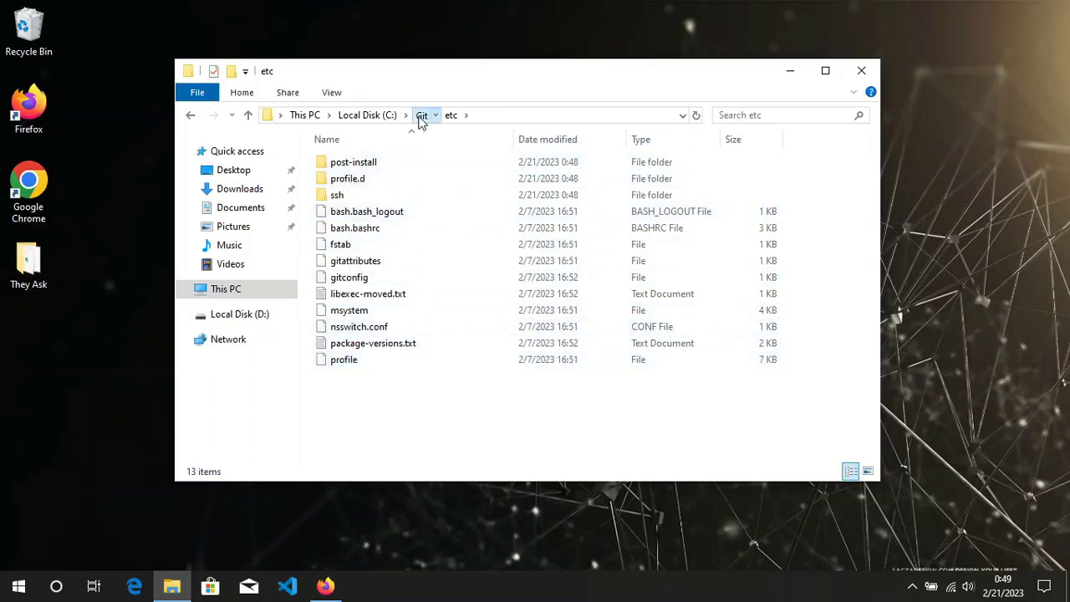
pyautogui.click(421, 115)
pyautogui.click(354, 212)
pyautogui.doubleClick(354, 212)
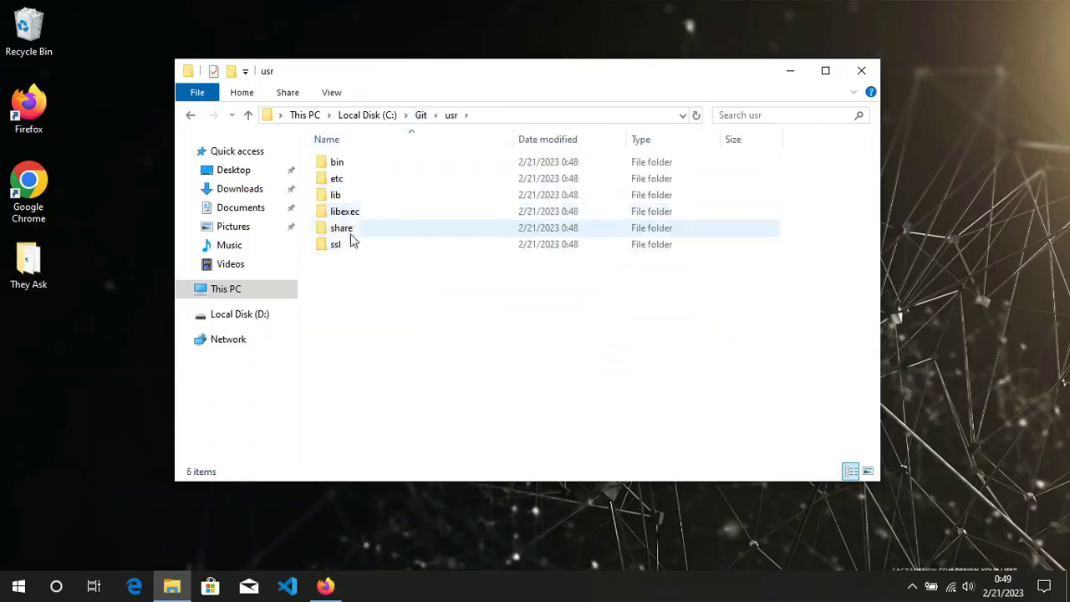
pyautogui.click(360, 163)
pyautogui.doubleClick(360, 163)
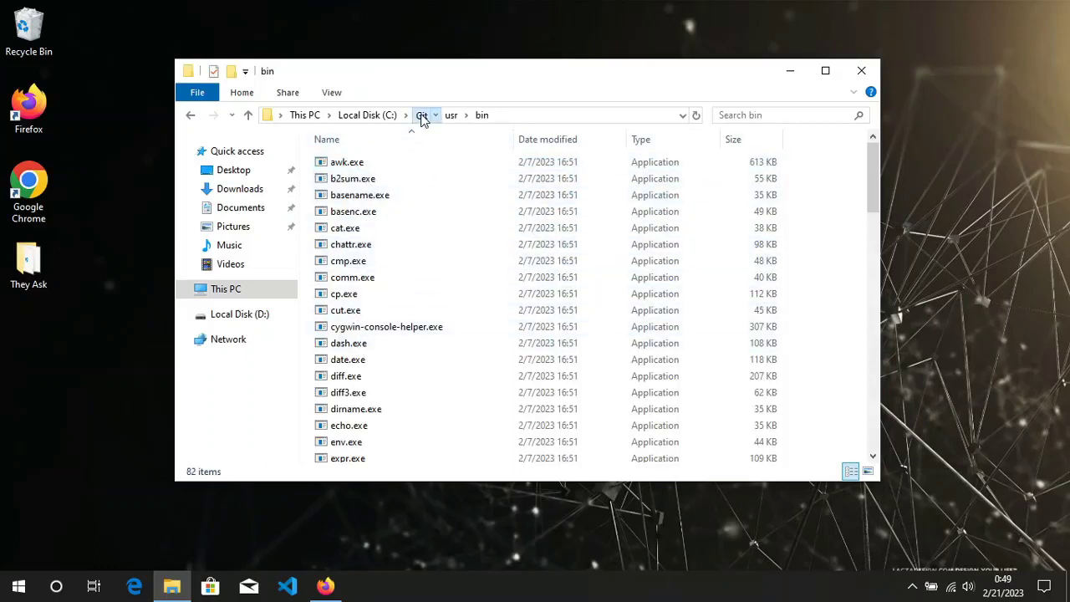
# Return to C:\Git, open its cmd folder and select git.exe.
pyautogui.click(421, 114)
pyautogui.click(358, 162)
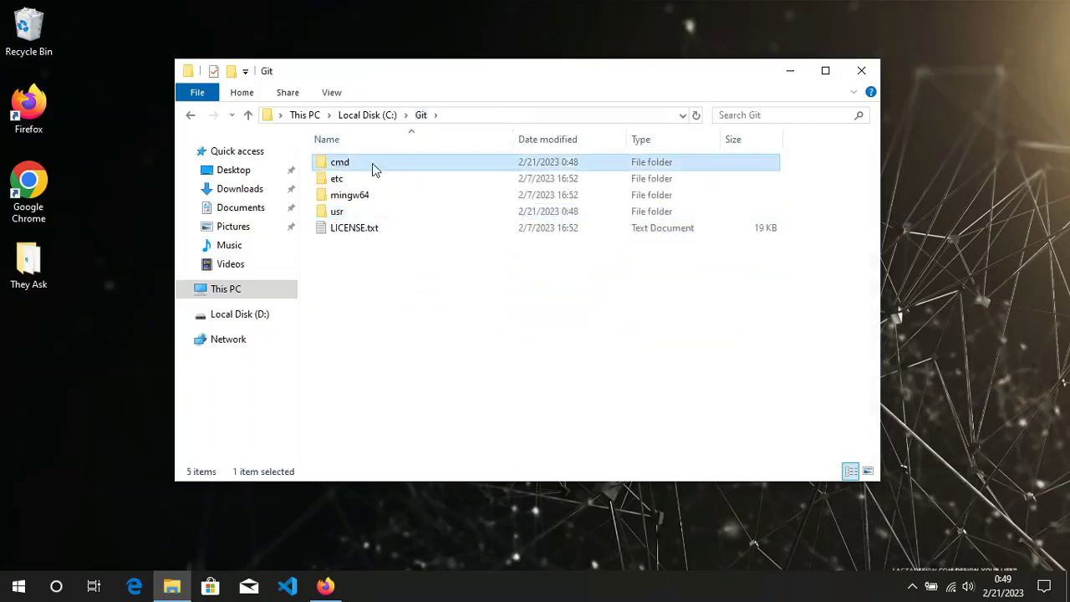
pyautogui.doubleClick(361, 160)
pyautogui.click(340, 164)
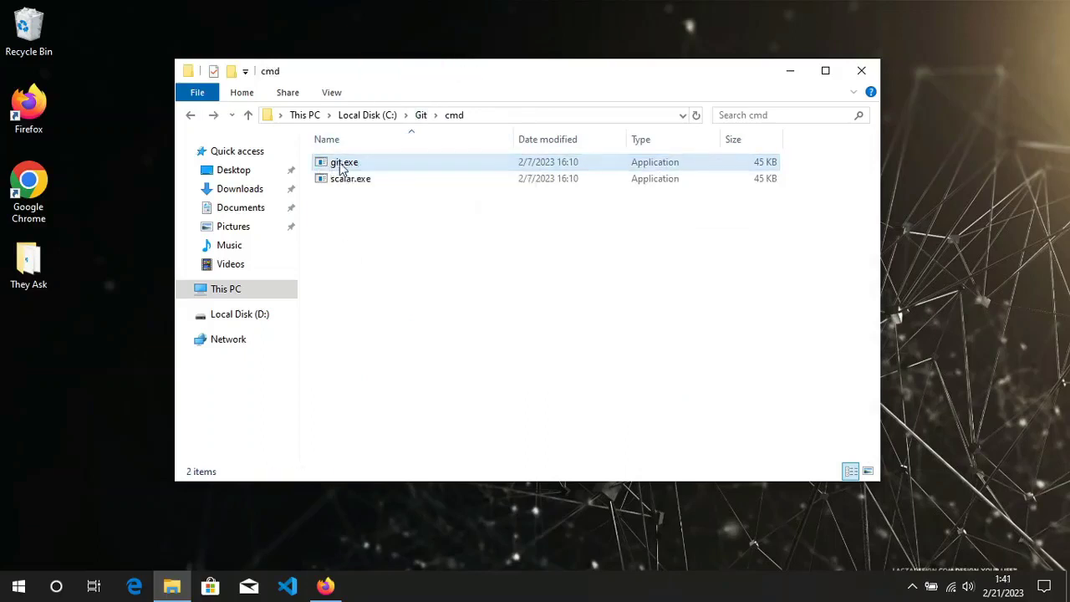
# Show and highlight the full path of the open cmd folder, C:\Git\cmd.
pyautogui.click(483, 114)
pyautogui.click(333, 116)
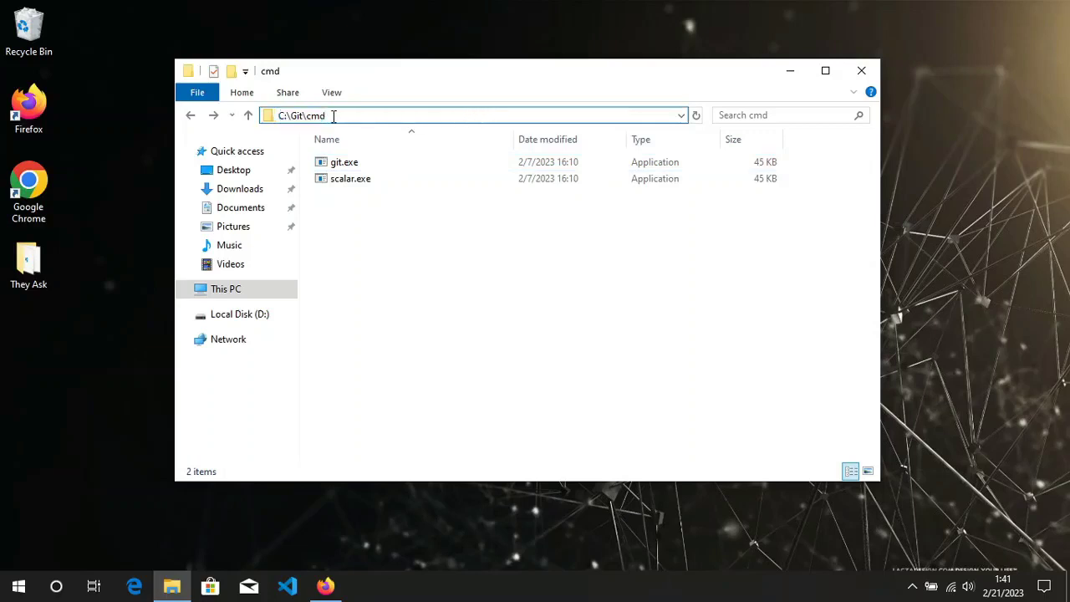
pyautogui.moveTo(333, 116); pyautogui.dragTo(281, 124)
pyautogui.click(336, 119)
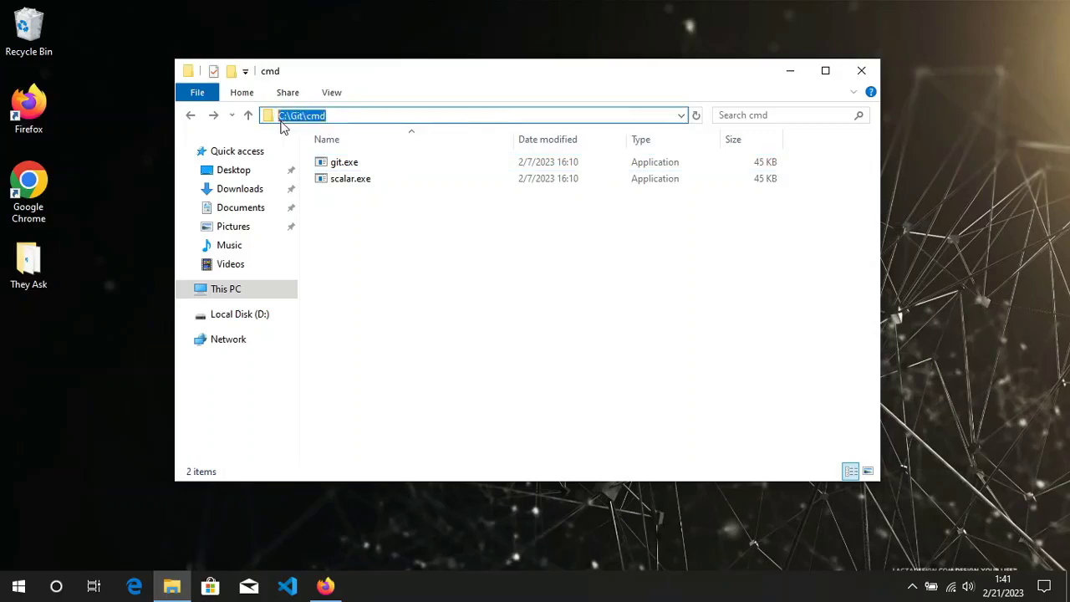
pyautogui.click(329, 121)
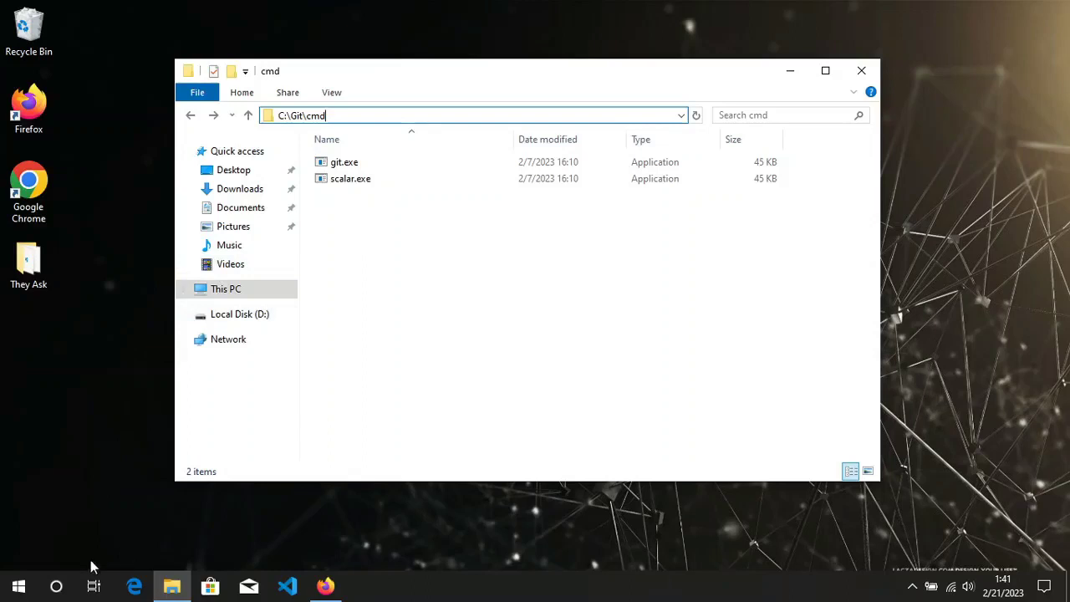
# Show the search icon on the Windows taskbar.
pyautogui.rightClick(73, 586)
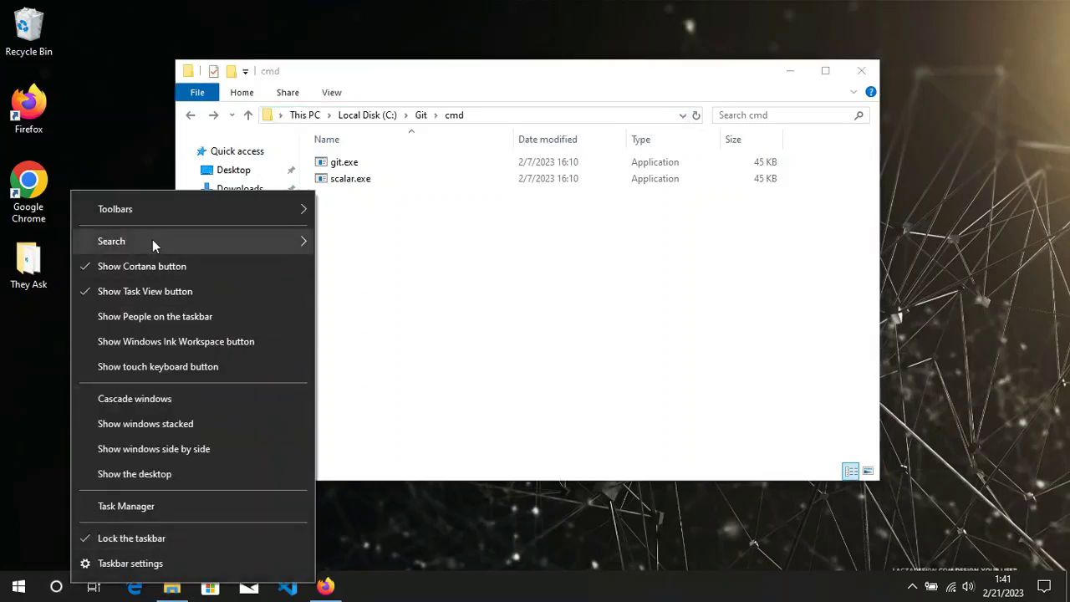
pyautogui.moveTo(152, 241)
pyautogui.click(377, 271)
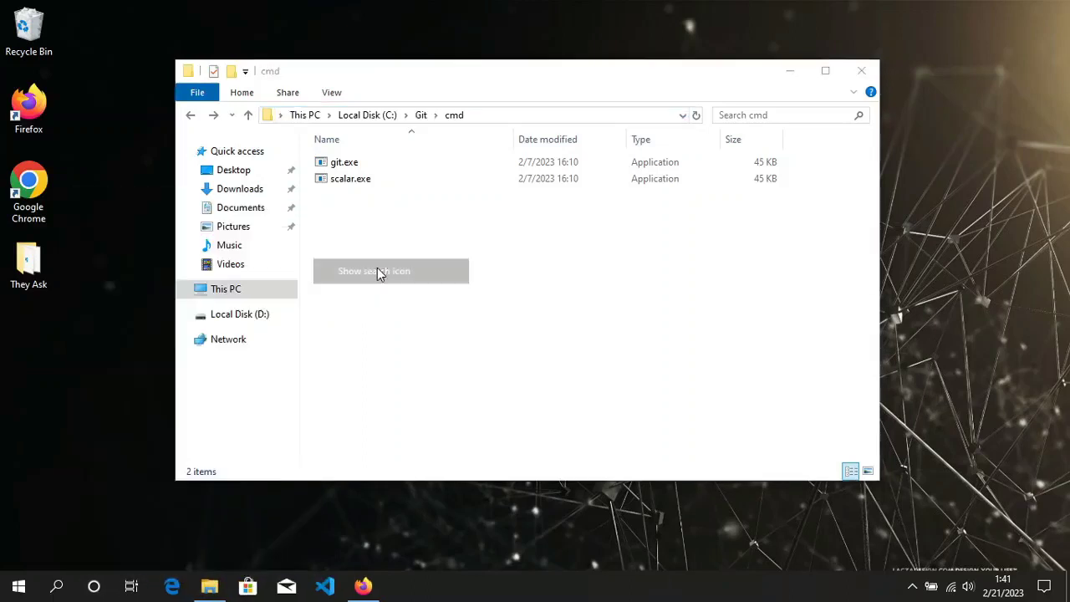
# Search Windows for "edit the system environment variables", open that Control Panel result and move its dialog off the folder's path.
pyautogui.click(60, 587)
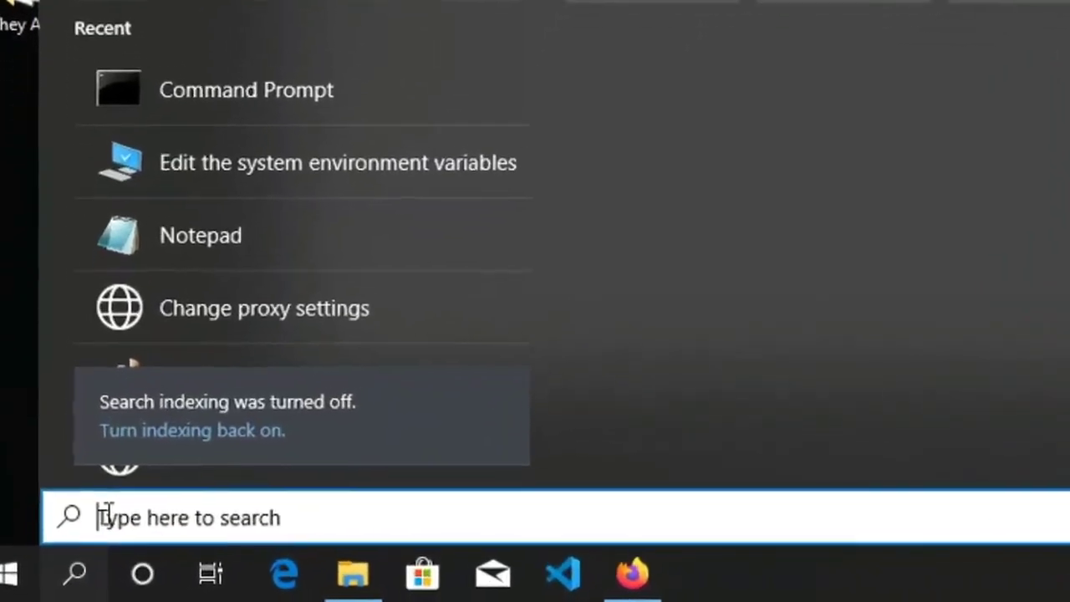
pyautogui.write('e')
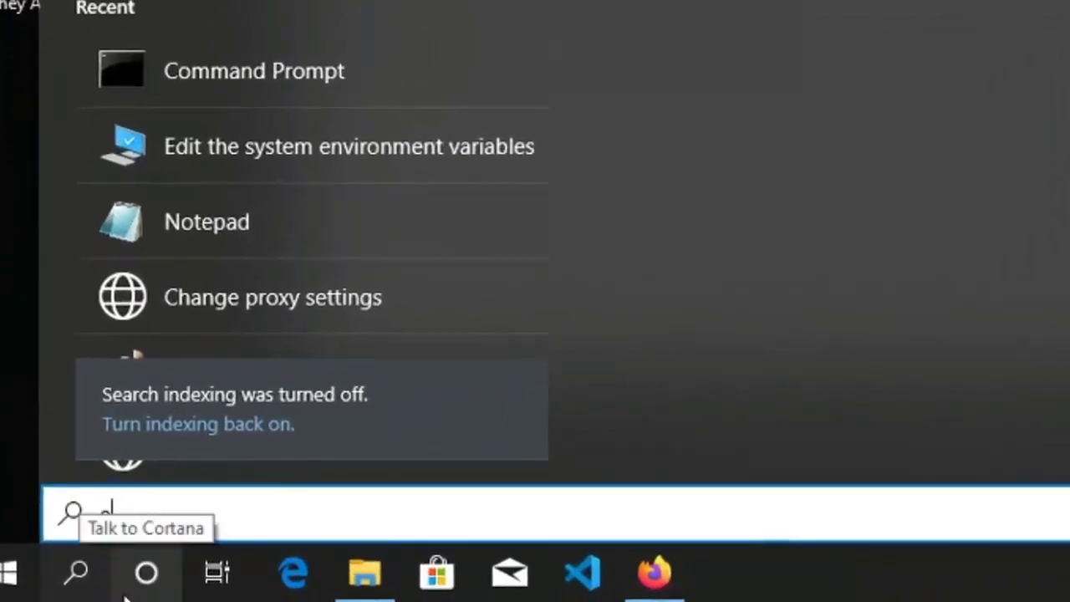
pyautogui.write('dit the syst')
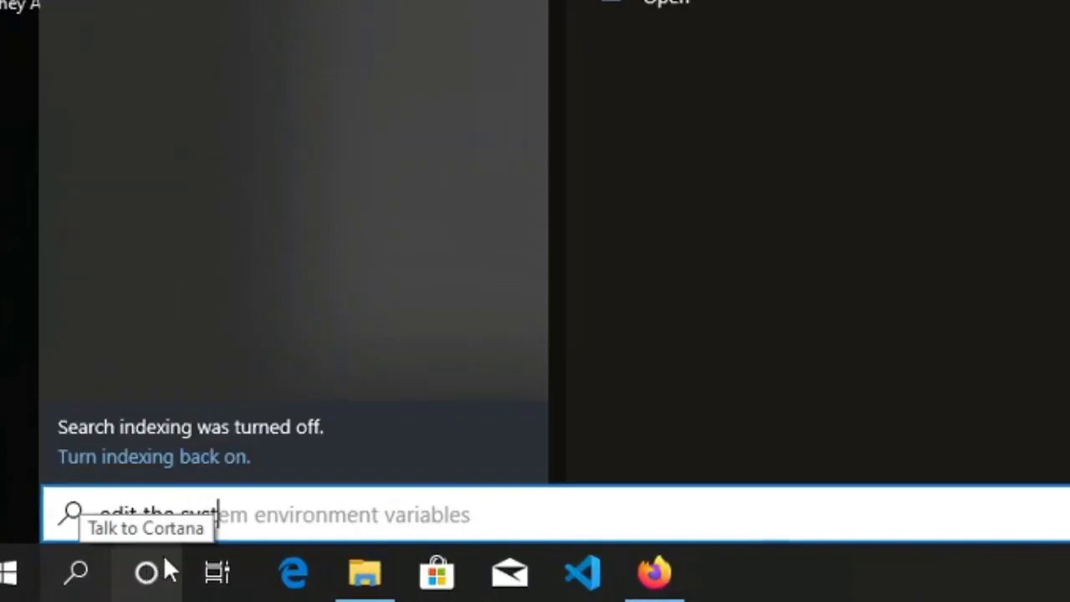
pyautogui.write('em environment variables')
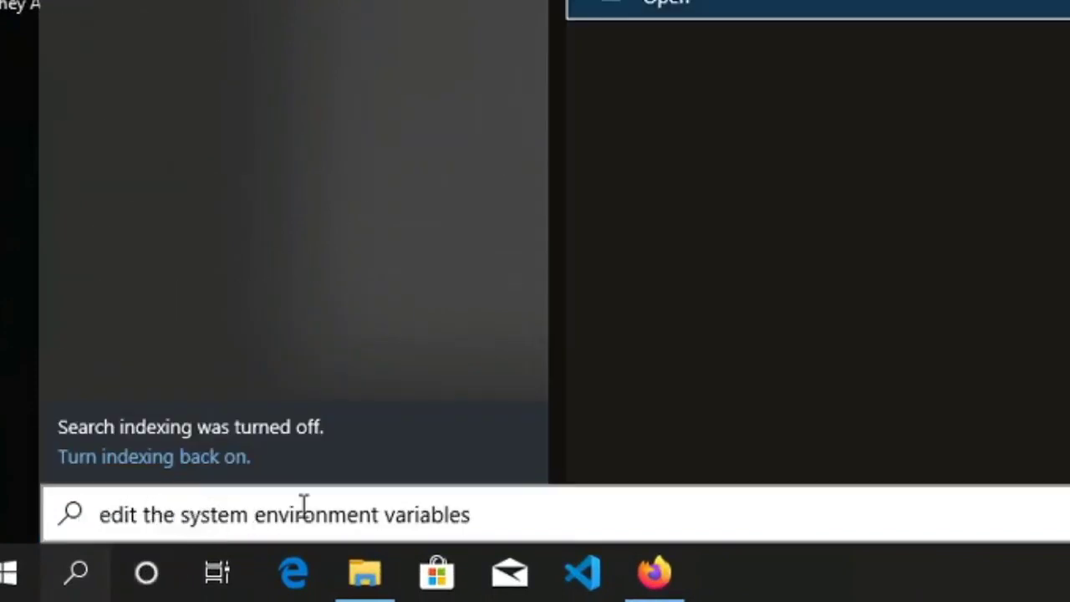
pyautogui.moveTo(477, 527); pyautogui.dragTo(100, 511)
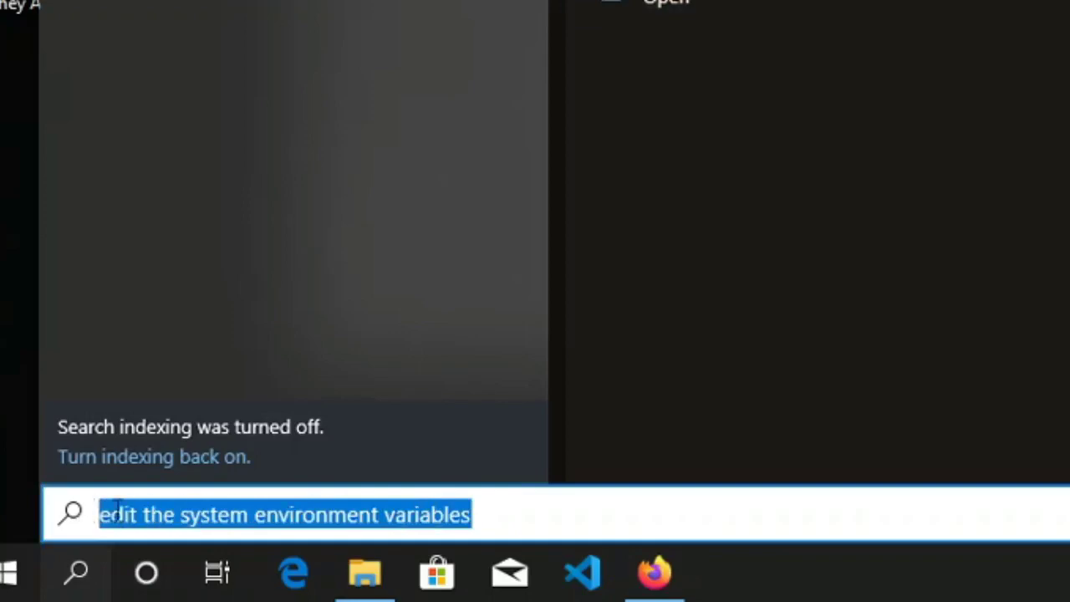
pyautogui.click(501, 509)
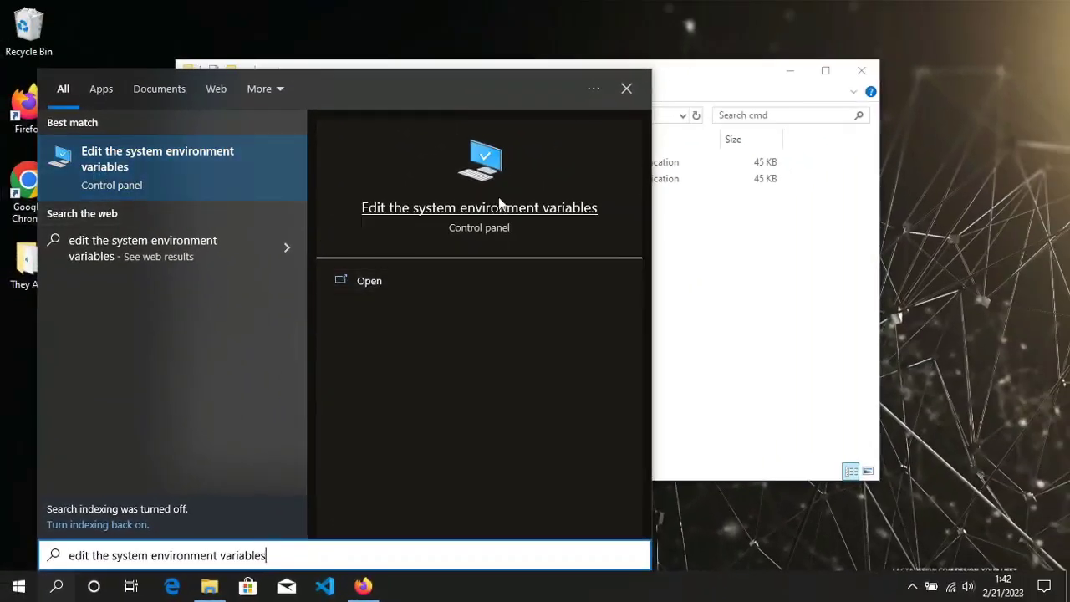
pyautogui.click(368, 282)
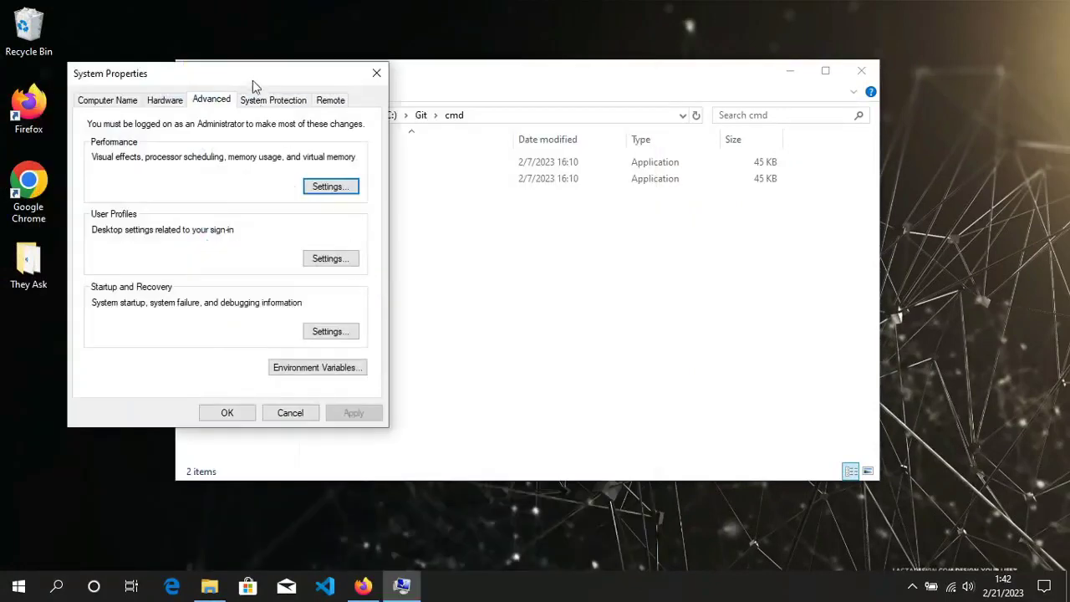
pyautogui.moveTo(253, 81); pyautogui.dragTo(775, 80)
# Check the full path of the cmd folder once more and return to System Properties.
pyautogui.click(384, 115)
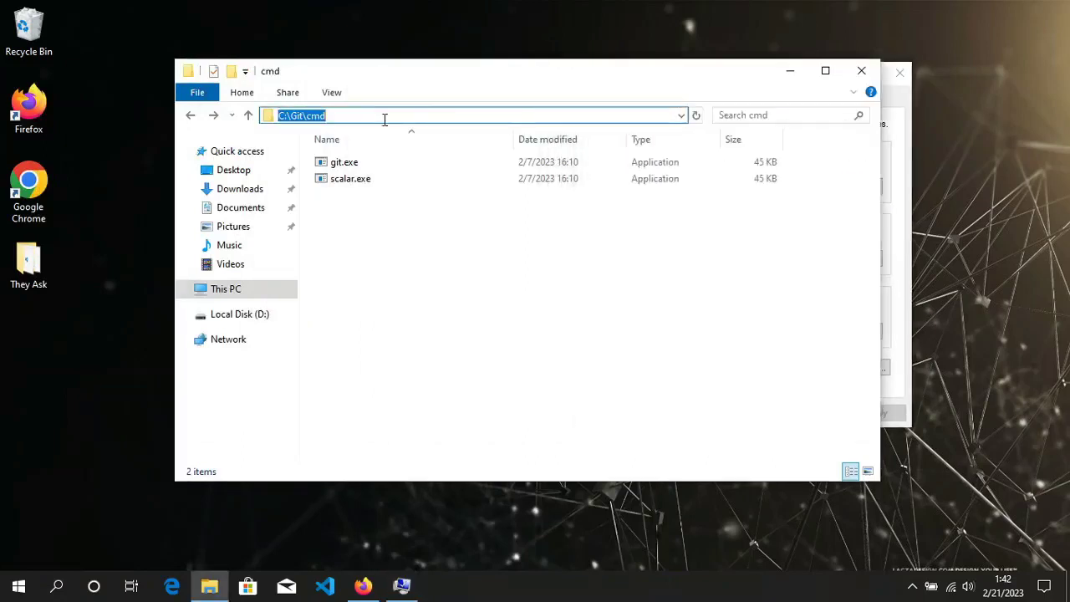
pyautogui.click(343, 115)
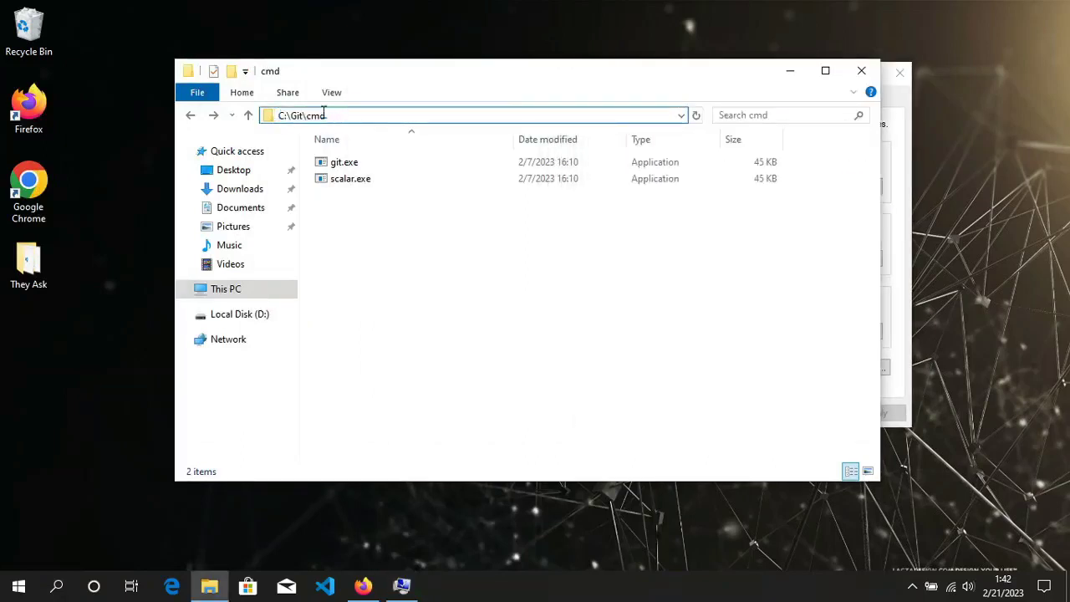
pyautogui.click(903, 199)
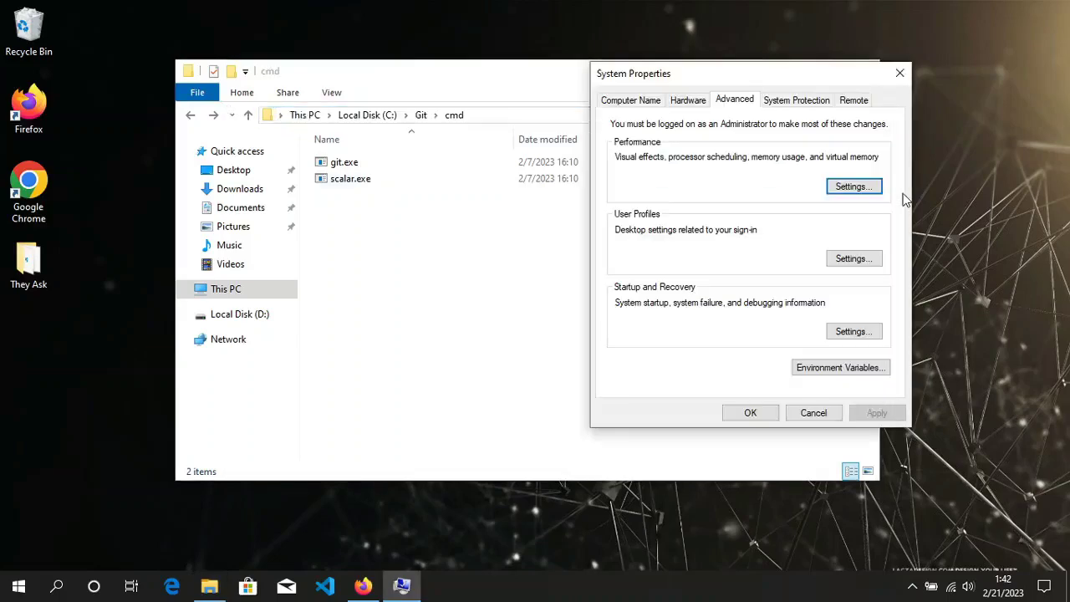
# Add C:\Git\cmd as a new entry to the Path variable under System variables.
pyautogui.click(840, 368)
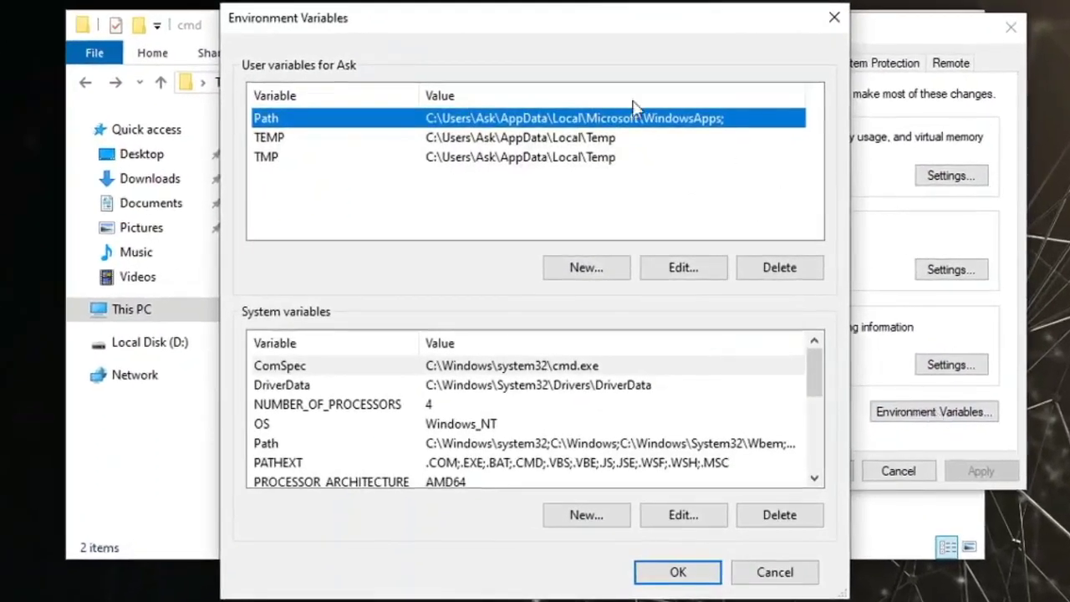
pyautogui.moveTo(526, 24); pyautogui.dragTo(693, 35)
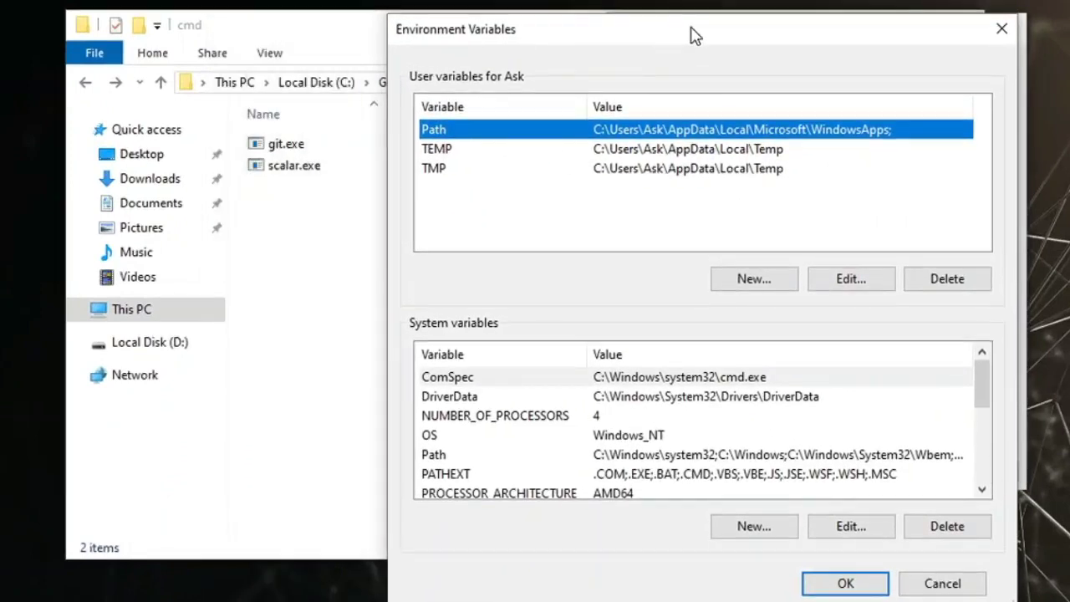
pyautogui.click(445, 458)
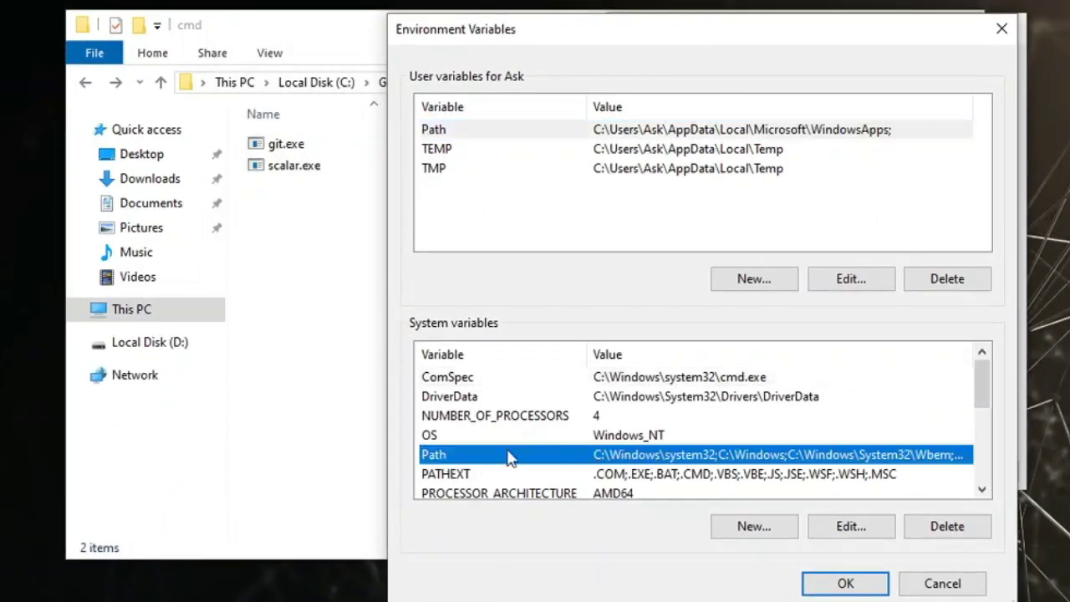
pyautogui.click(861, 533)
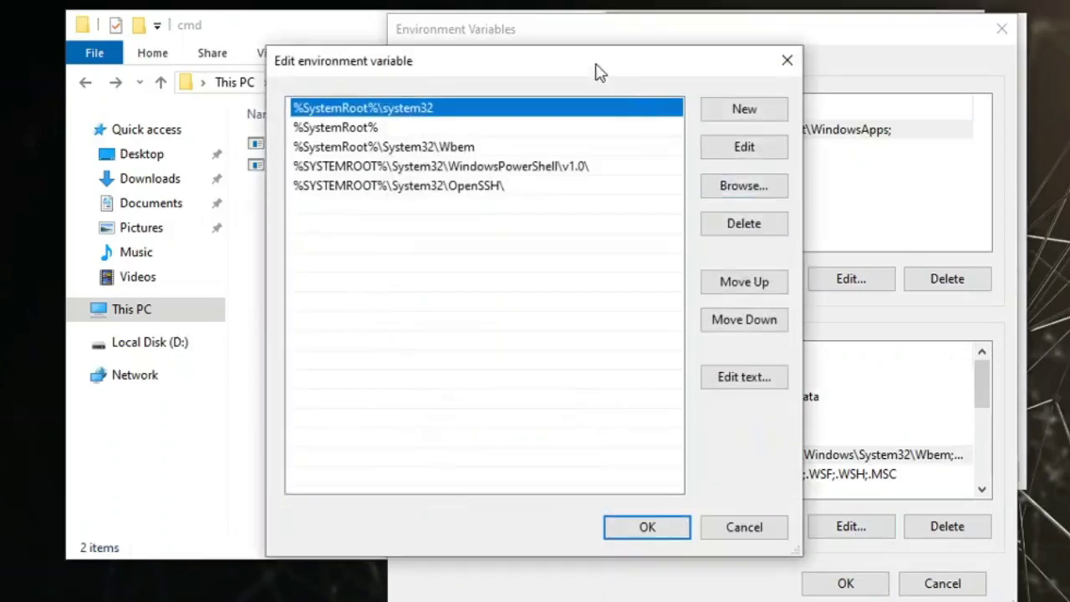
pyautogui.moveTo(600, 72); pyautogui.dragTo(774, 36)
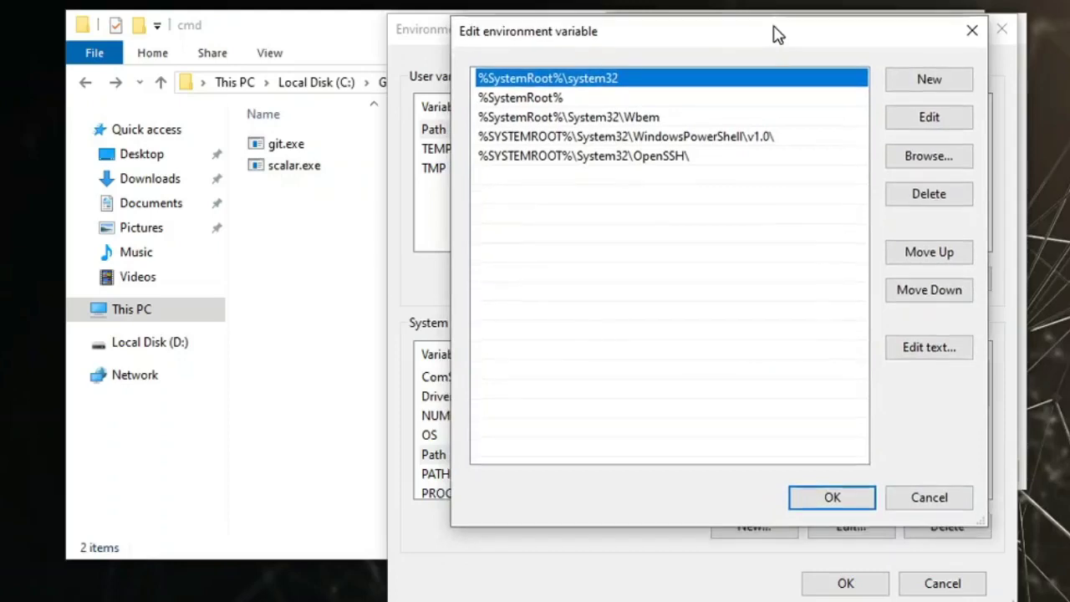
pyautogui.click(930, 81)
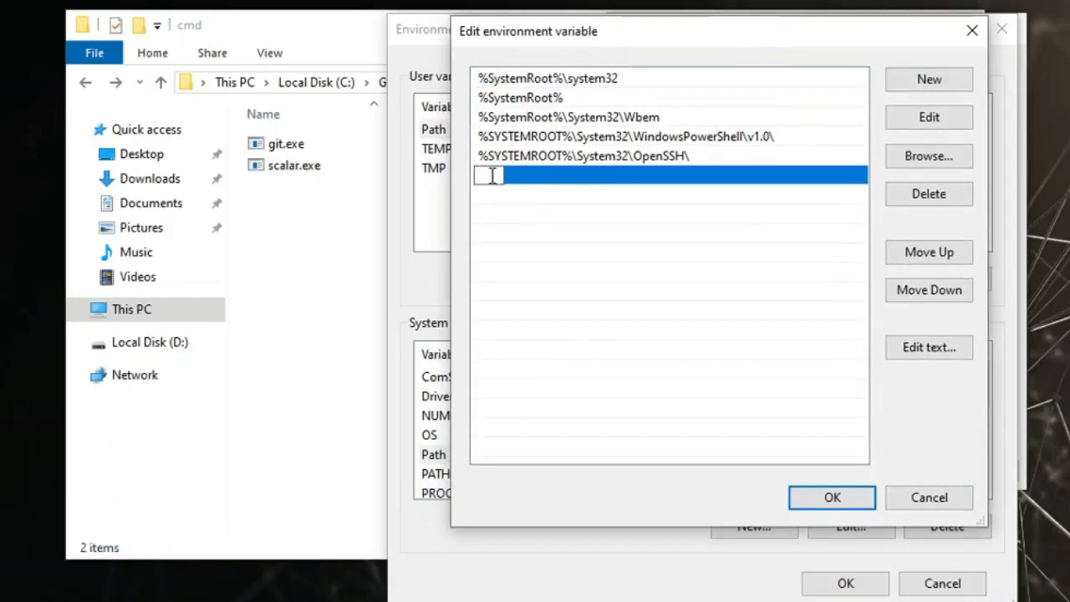
pyautogui.write('C:\\Git')
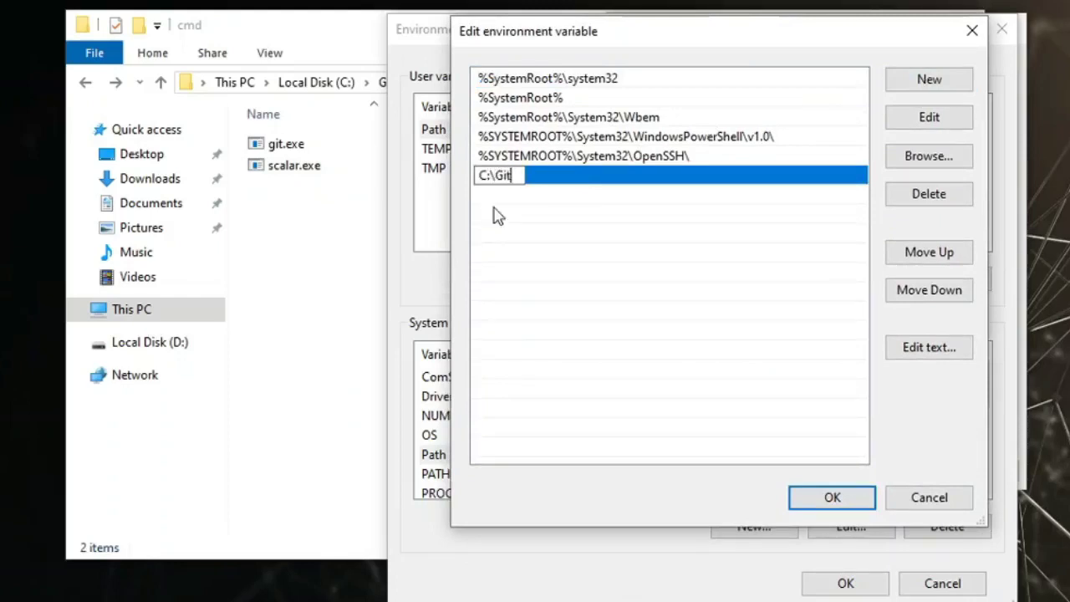
pyautogui.write('\\cmd')
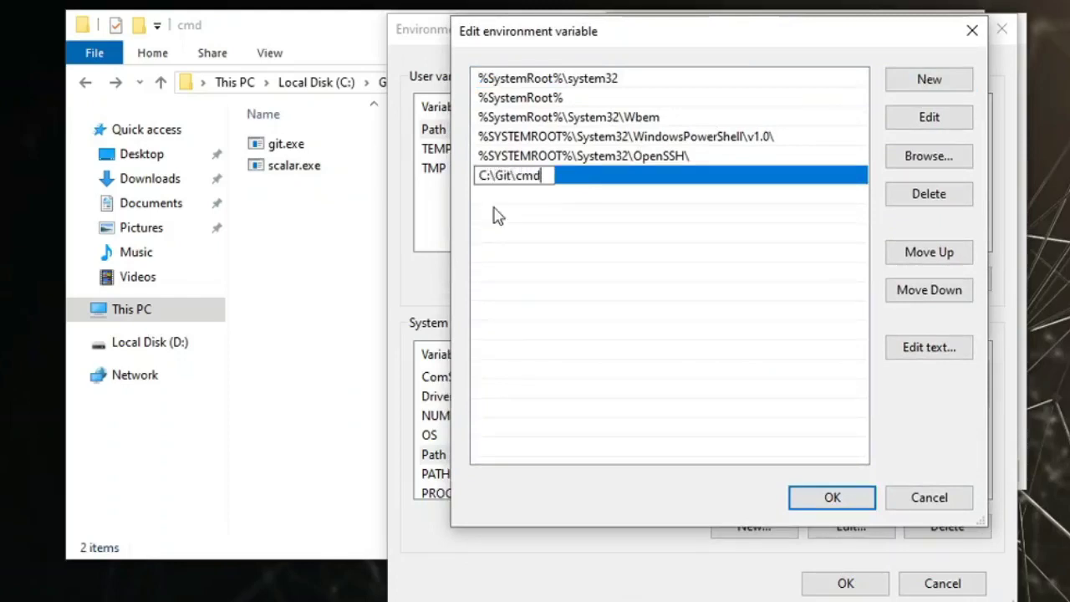
pyautogui.moveTo(539, 175); pyautogui.dragTo(478, 175)
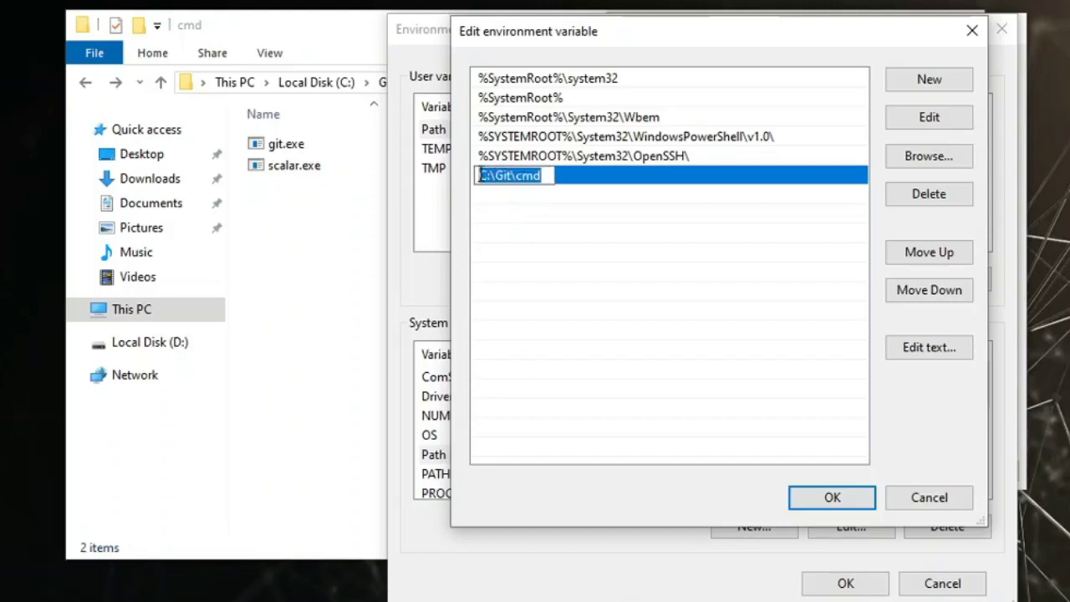
pyautogui.click(552, 171)
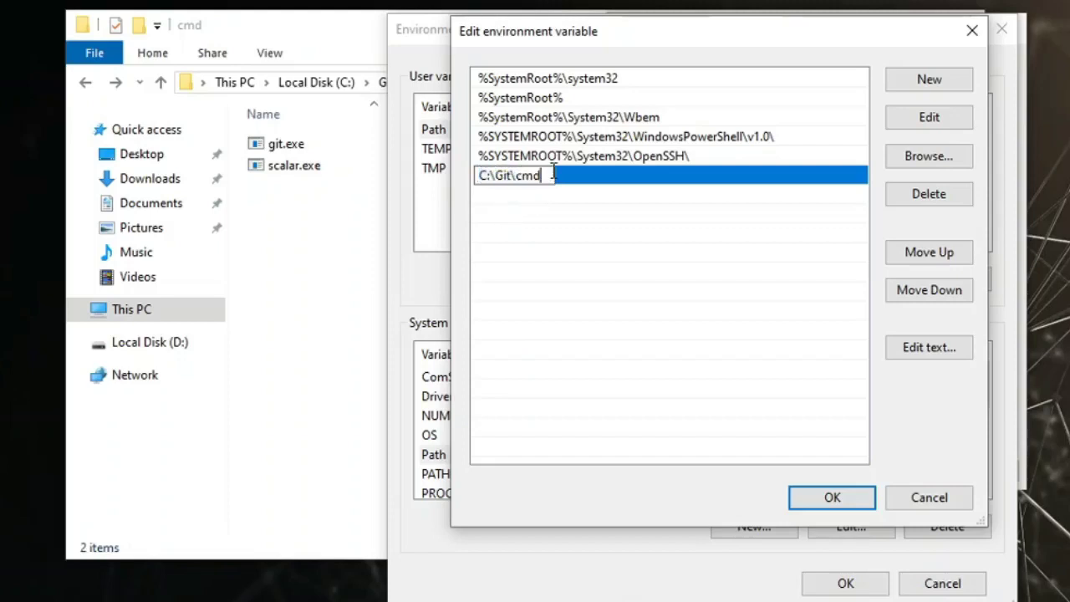
pyautogui.click(604, 184)
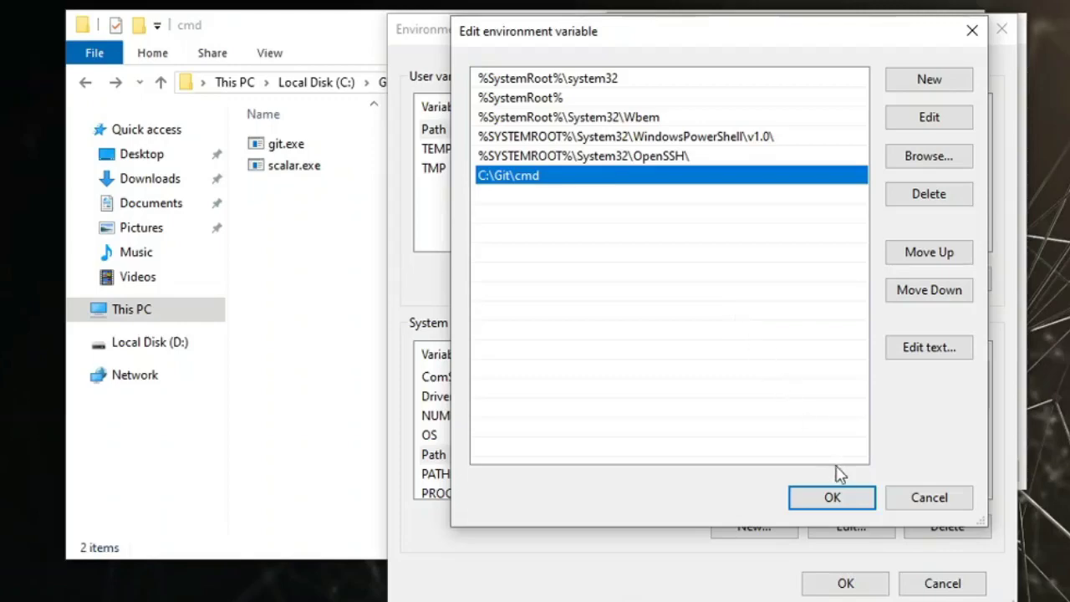
pyautogui.click(836, 498)
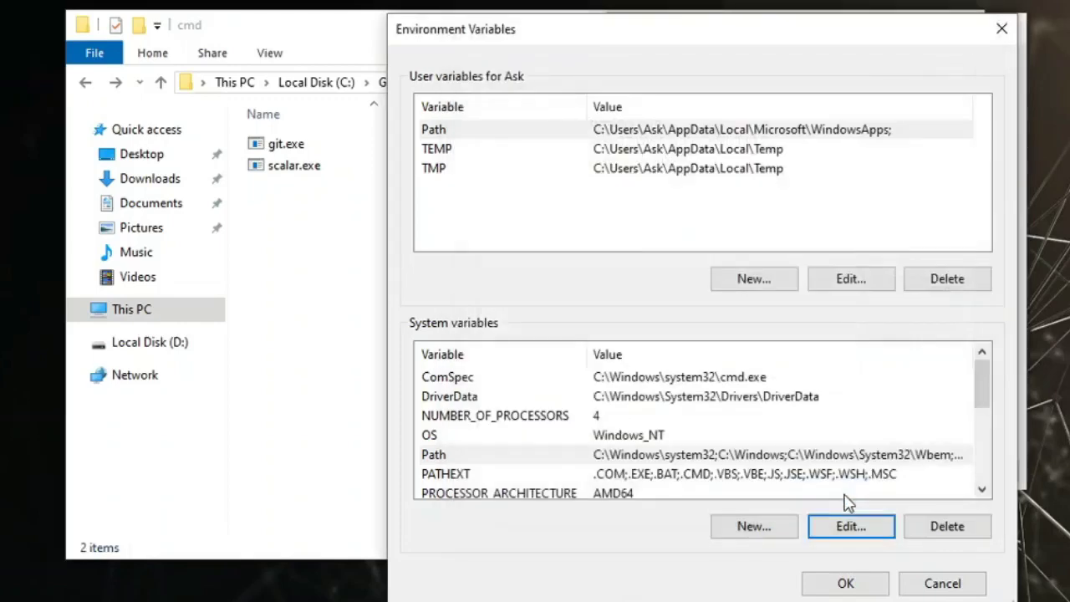
# Confirm the Environment Variables and System Properties dialogs and close the File Explorer window.
pyautogui.click(844, 584)
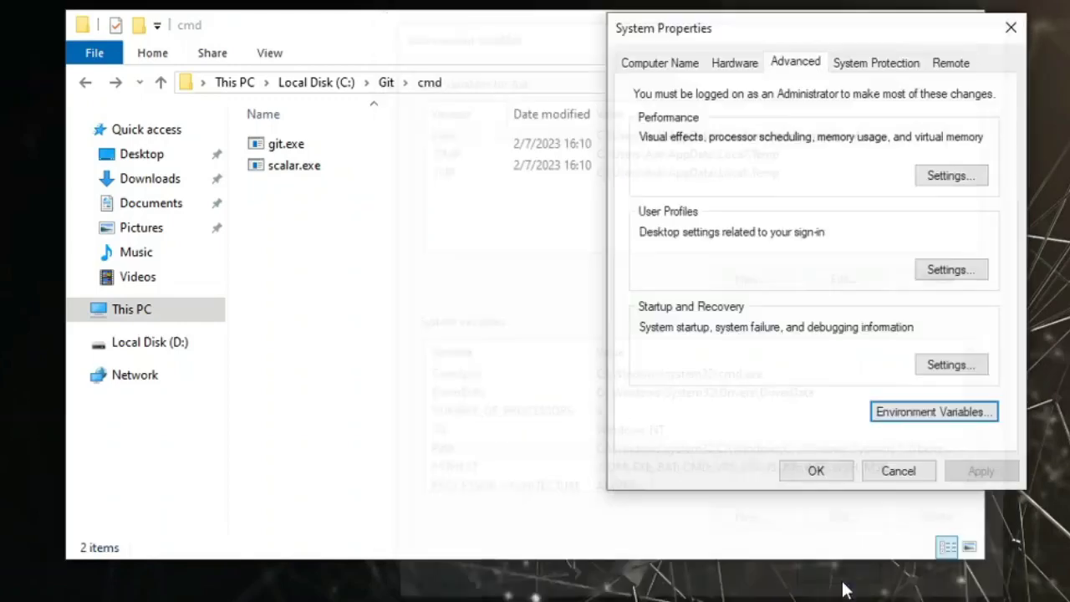
pyautogui.click(835, 473)
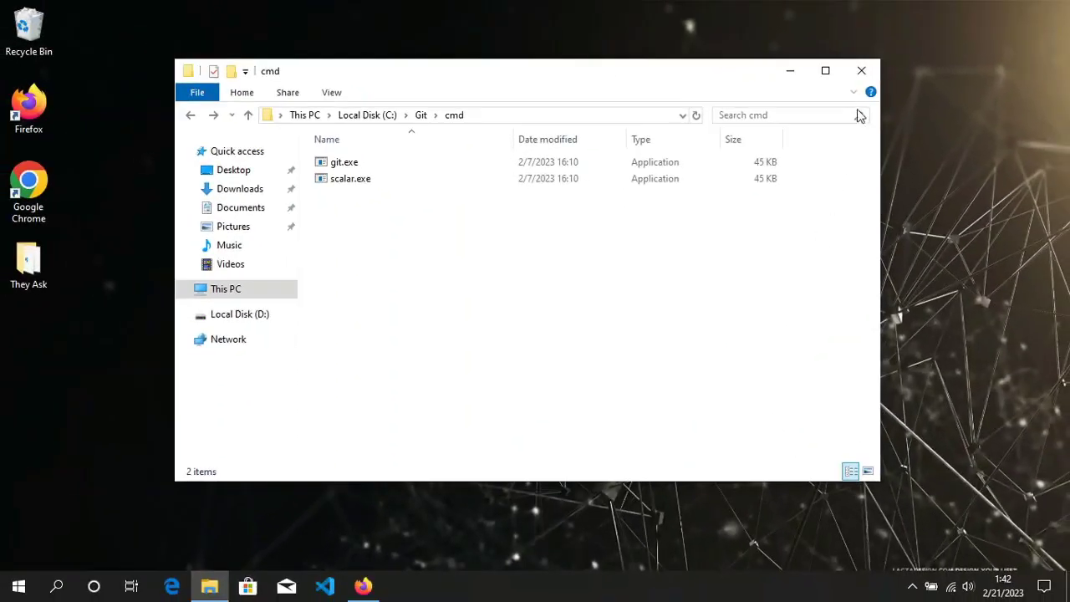
pyautogui.click(861, 73)
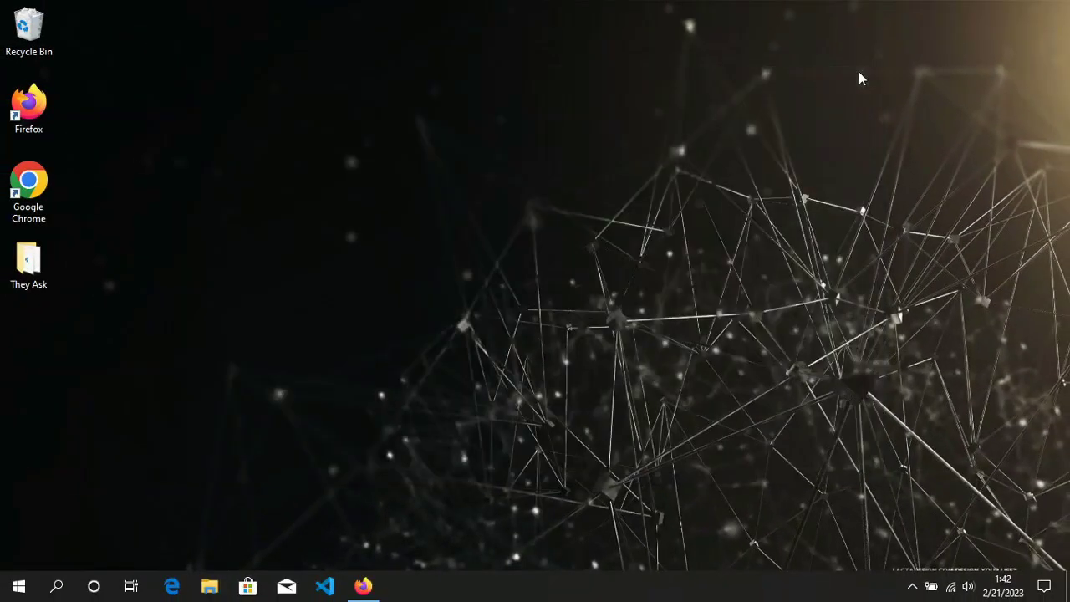
# Sign out of the current Windows account so the new Path takes effect.
pyautogui.click(19, 586)
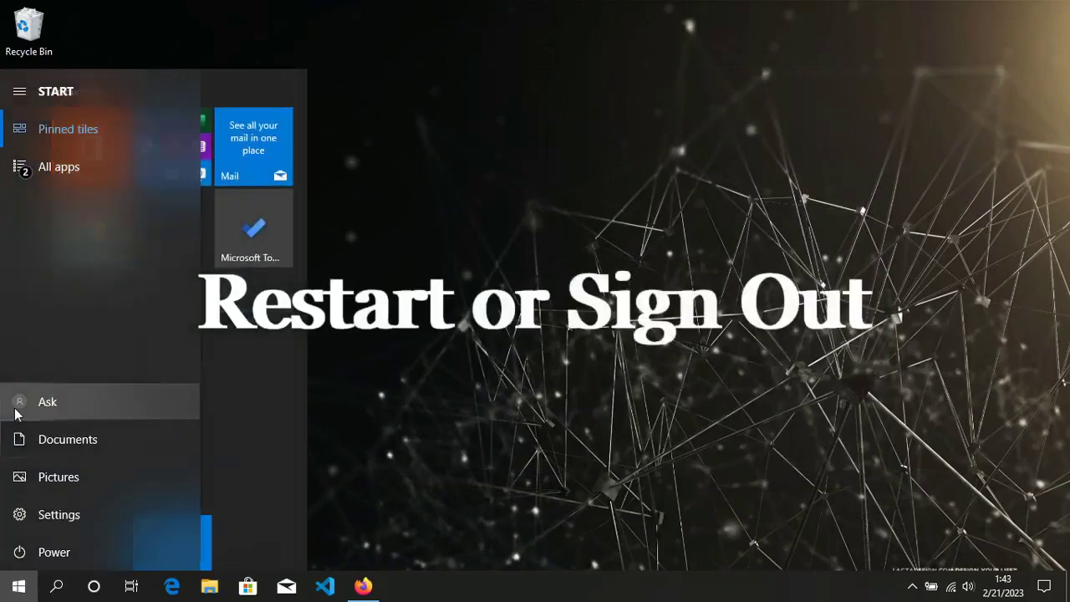
pyautogui.click(15, 410)
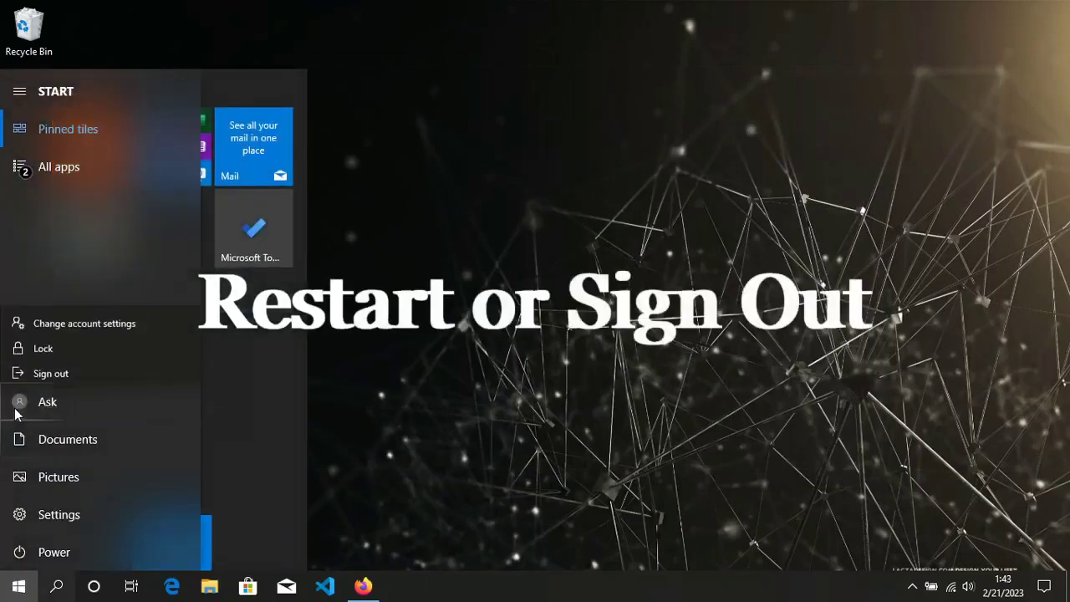
pyautogui.click(50, 363)
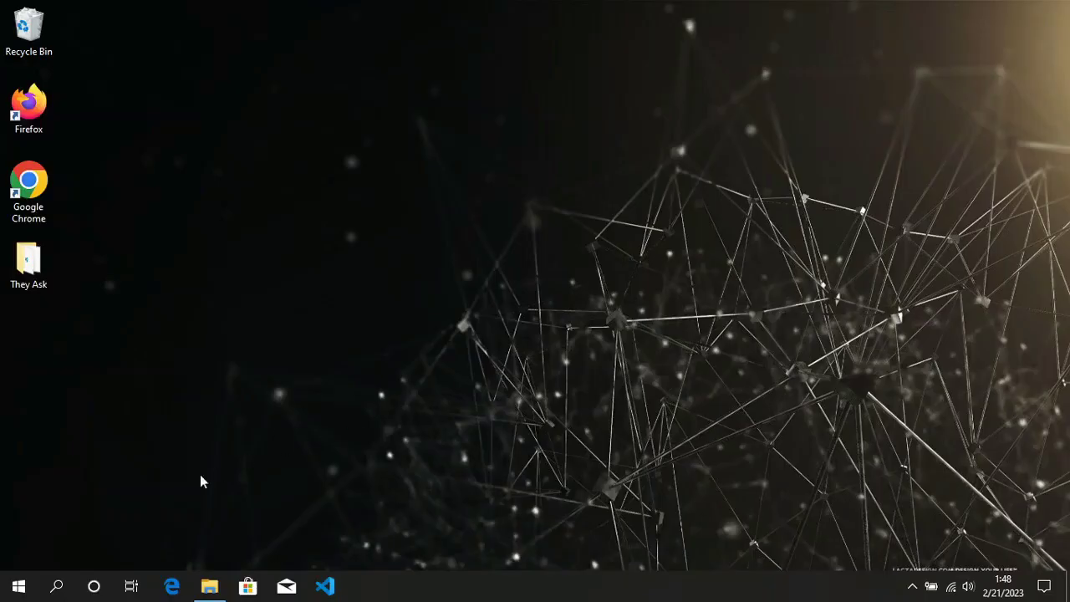
# Search Windows for cmd and open Command Prompt.
pyautogui.click(57, 583)
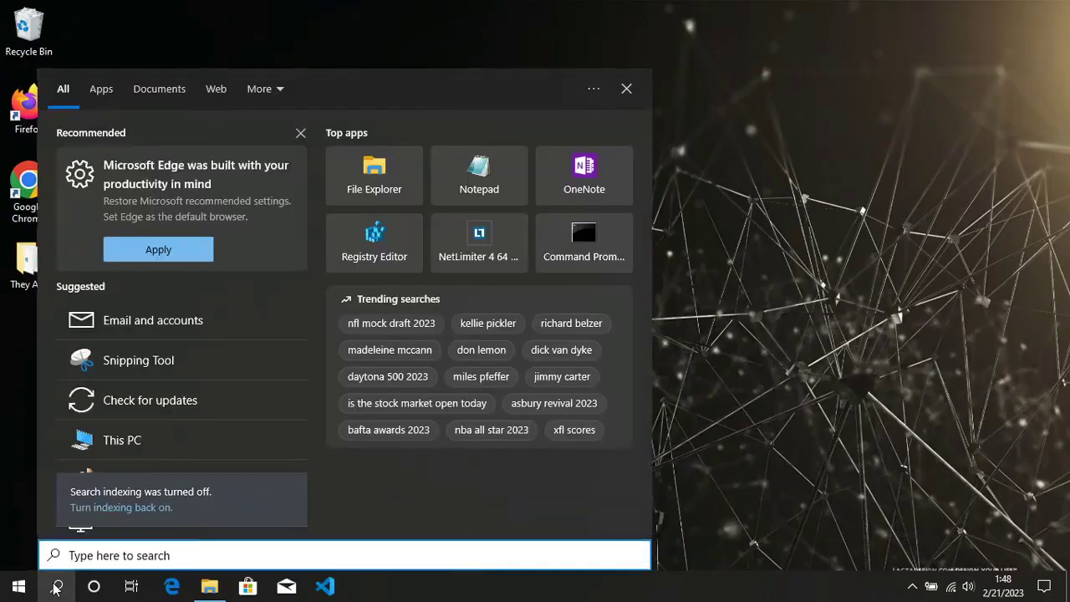
pyautogui.write('cmd')
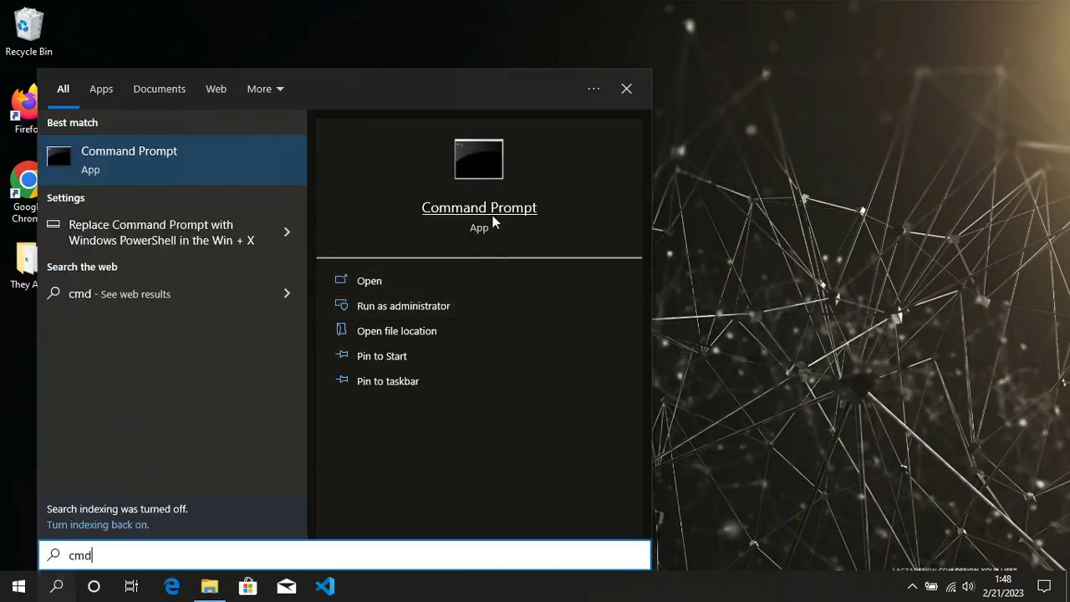
pyautogui.click(362, 284)
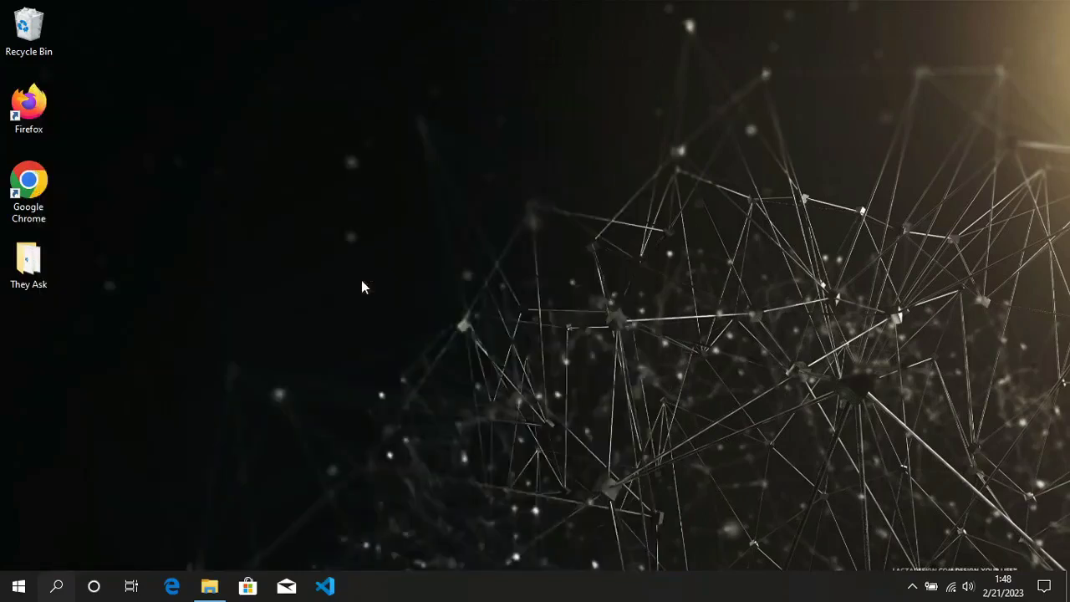
pyautogui.moveTo(400, 100); pyautogui.dragTo(491, 100)
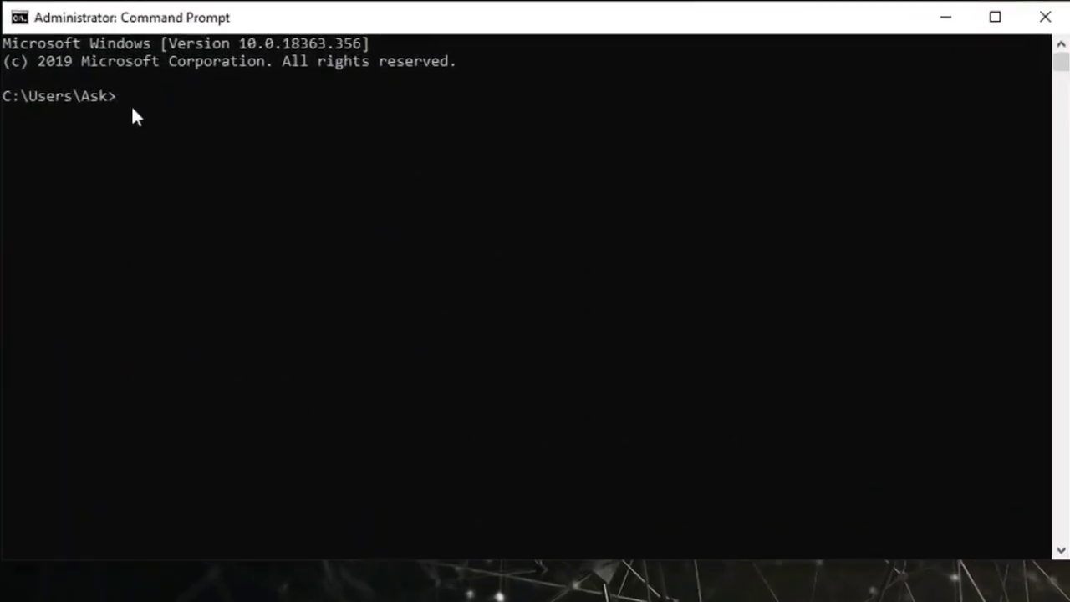
# Check the installed Git version by running git --version.
pyautogui.write('--version')
pyautogui.press('Return')
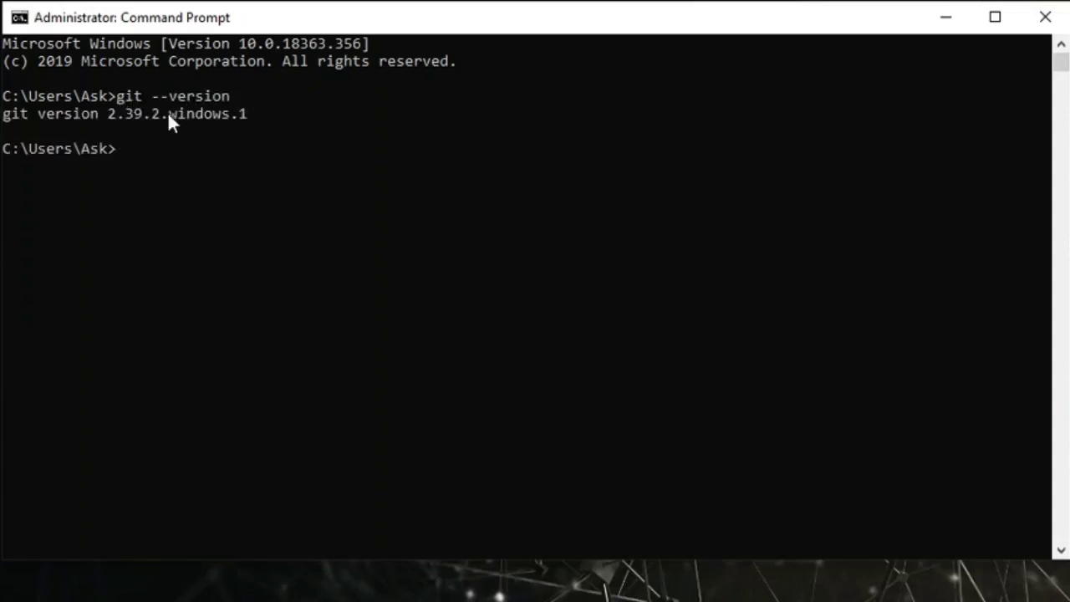
pyautogui.moveTo(252, 111)
pyautogui.mouseDown()
pyautogui.moveTo(10, 124)
pyautogui.moveTo(272, 107)
pyautogui.mouseUp()
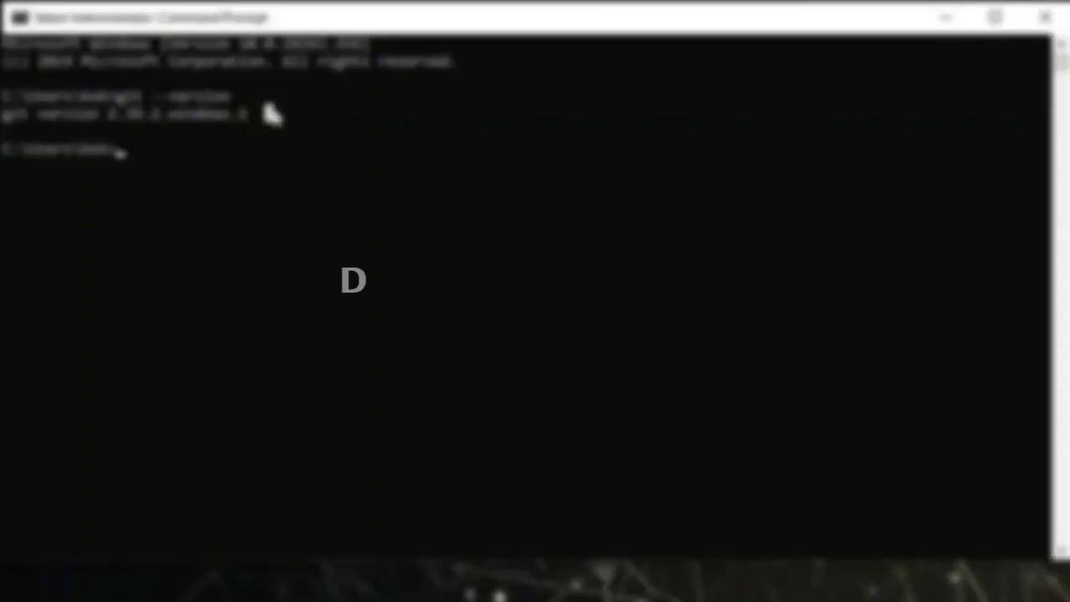